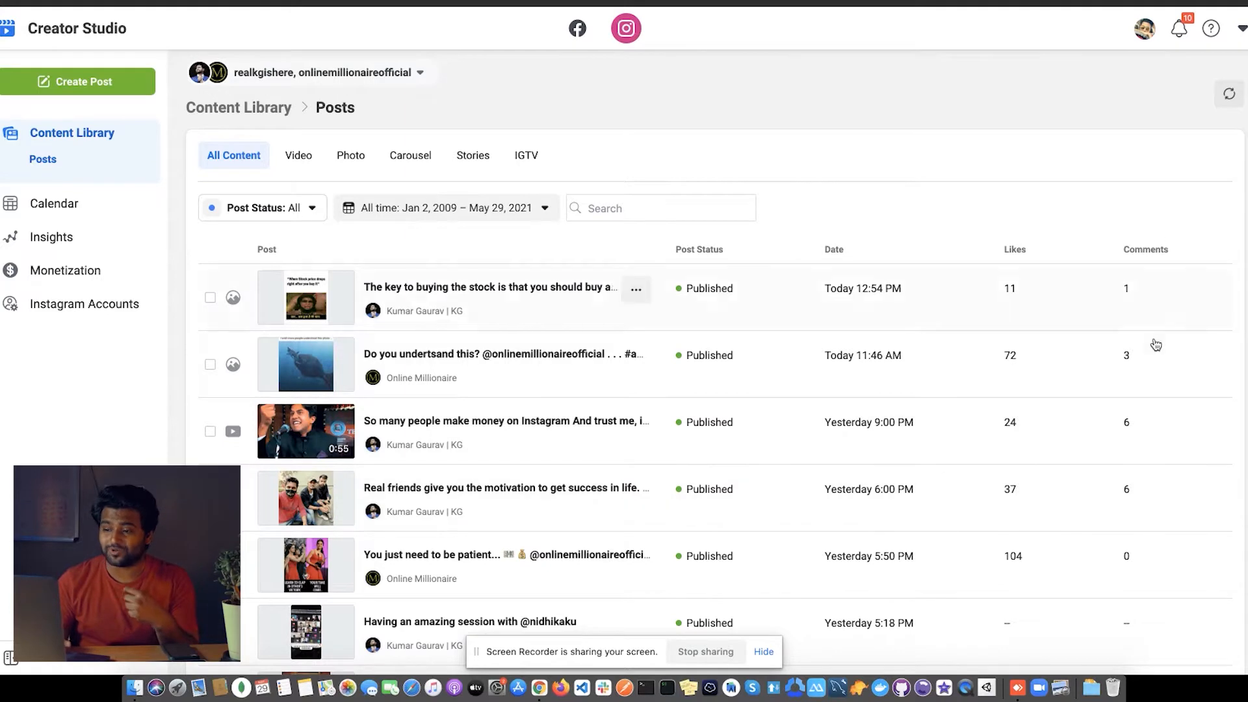
Step: Review the Instagram account's activity insights, from the interactions chart through to the discovery reach chart
left_click(52, 237)
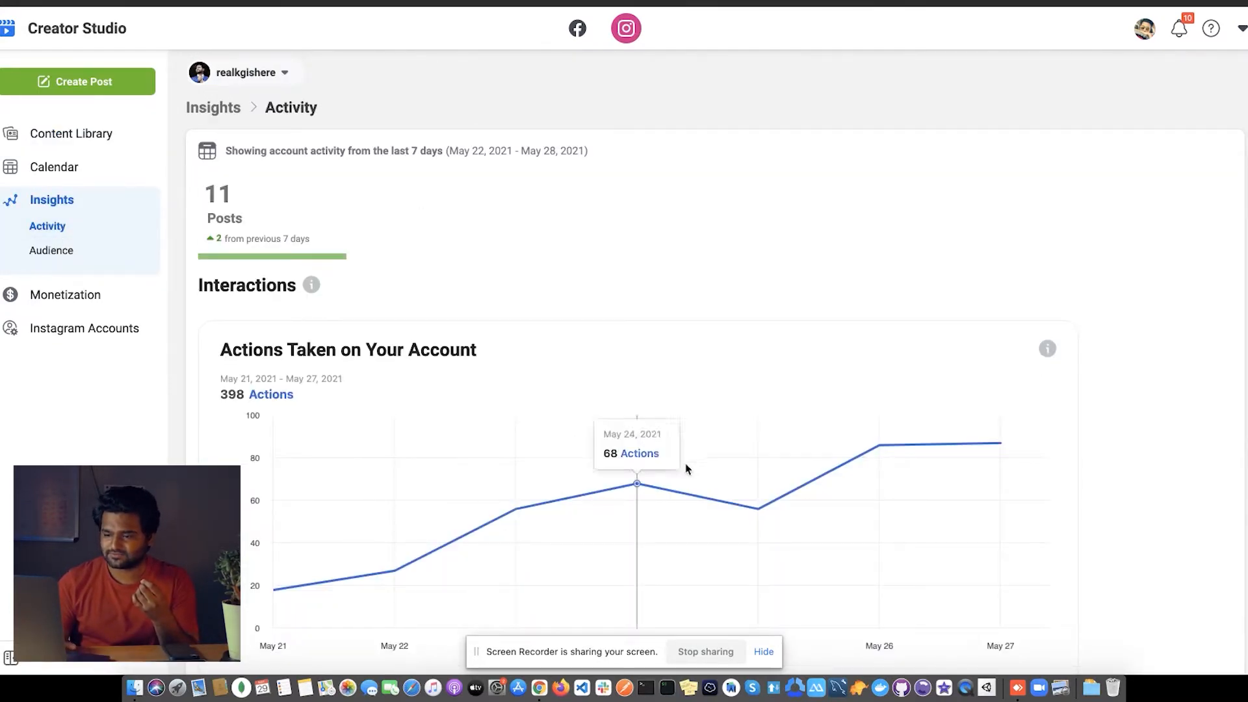
scroll(938, 332, "down", 8)
scroll(936, 334, "down", 3)
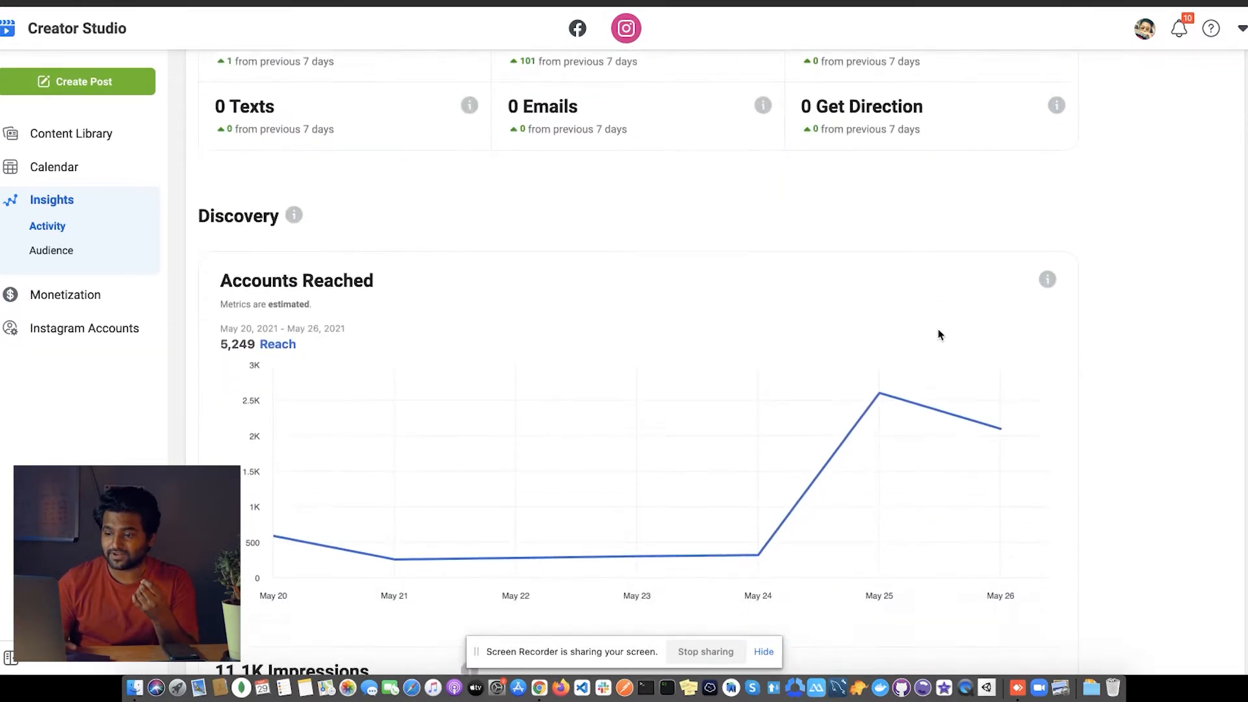
scroll(368, 195, "up", 12)
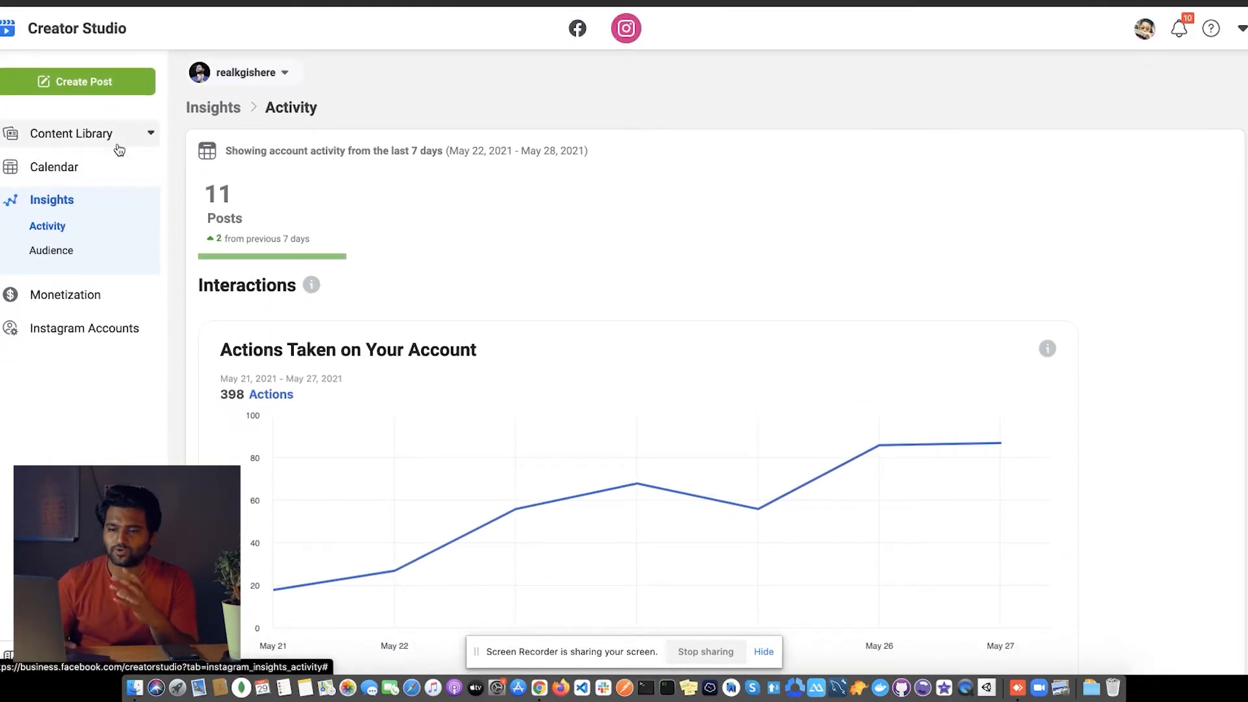
Step: Return to the Content Library and look through the posts of both Instagram profiles
left_click(112, 143)
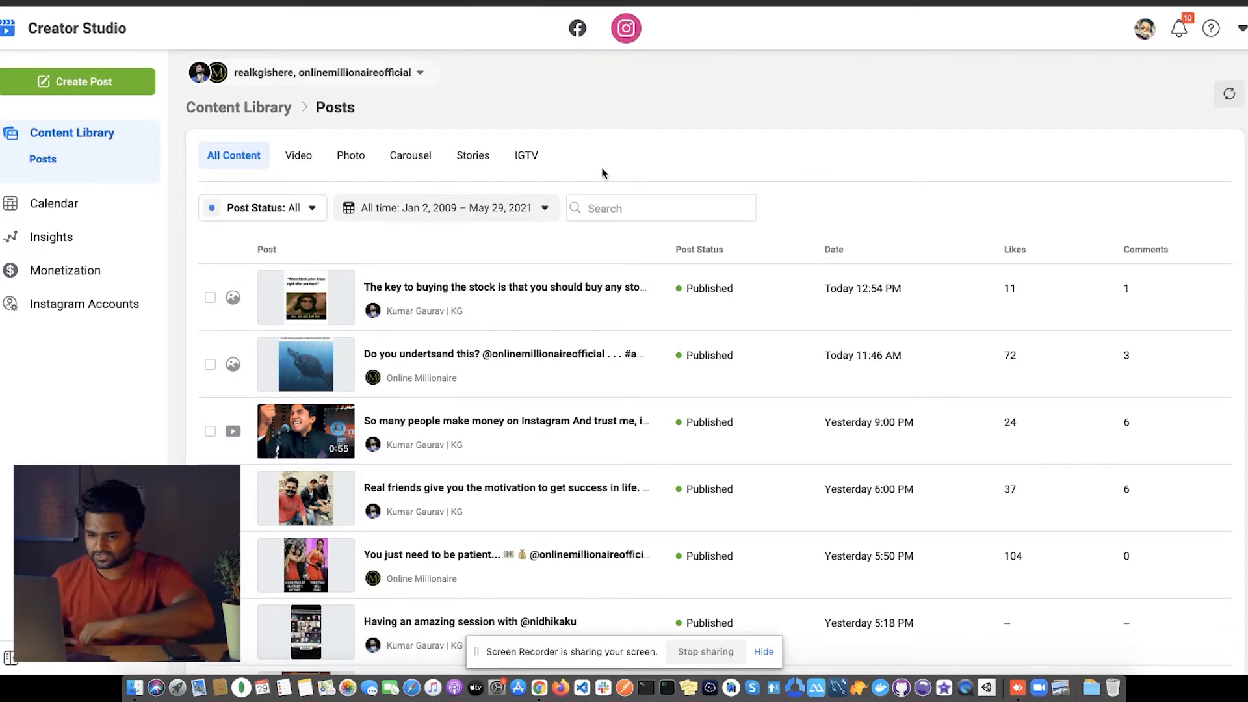
scroll(348, 451, "down", 1)
scroll(348, 452, "down", 5)
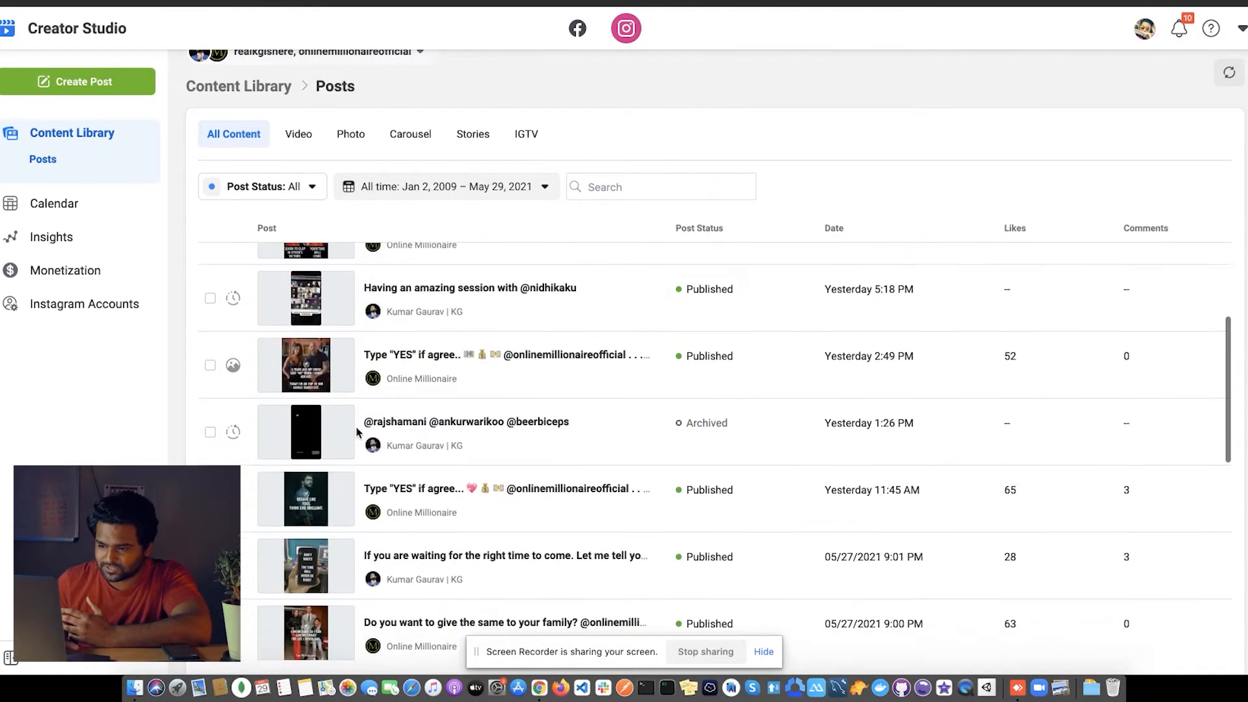
scroll(741, 348, "up", 8)
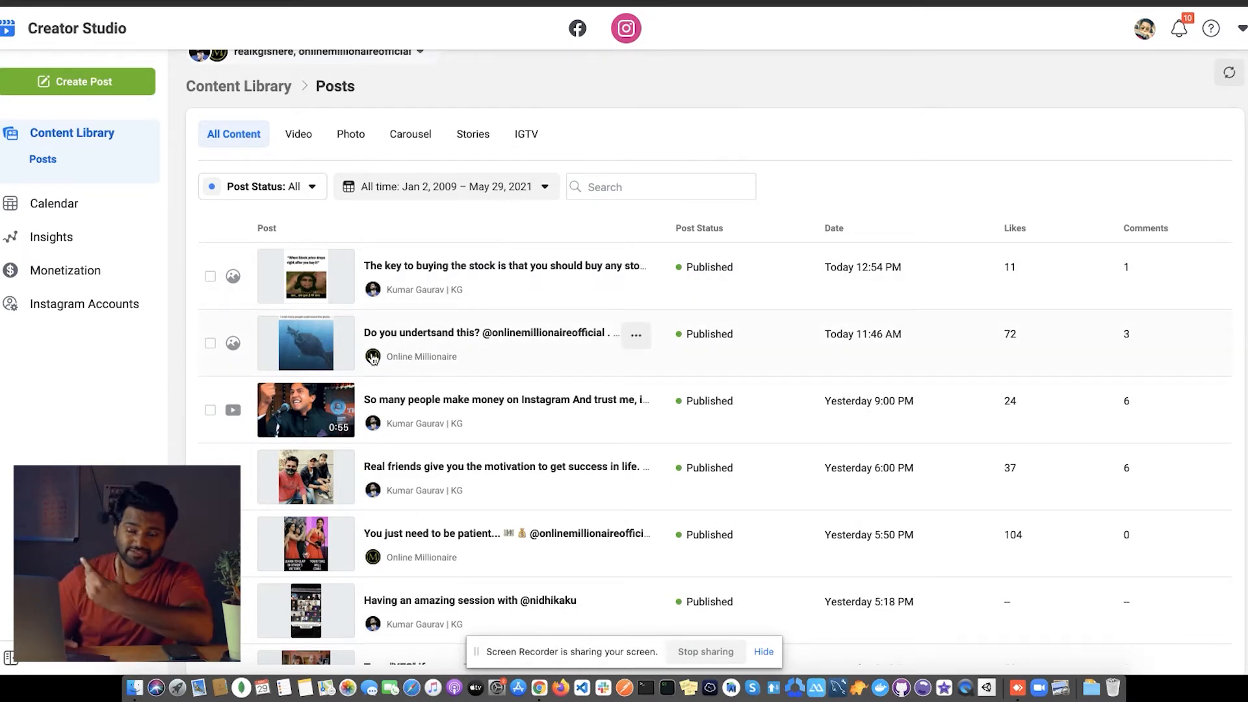
scroll(284, 117, "up", 1)
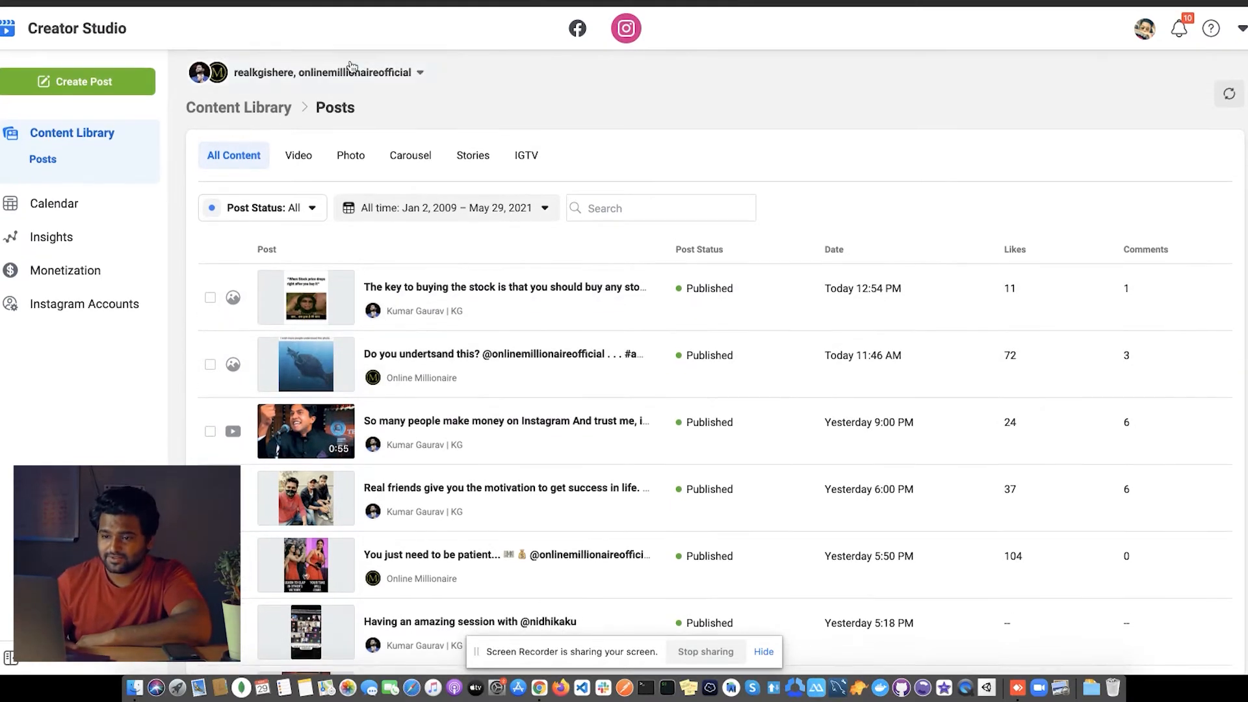
Step: Limit the Content Library to the realkgishere profile and look through its posts
left_click(355, 73)
left_click(206, 242)
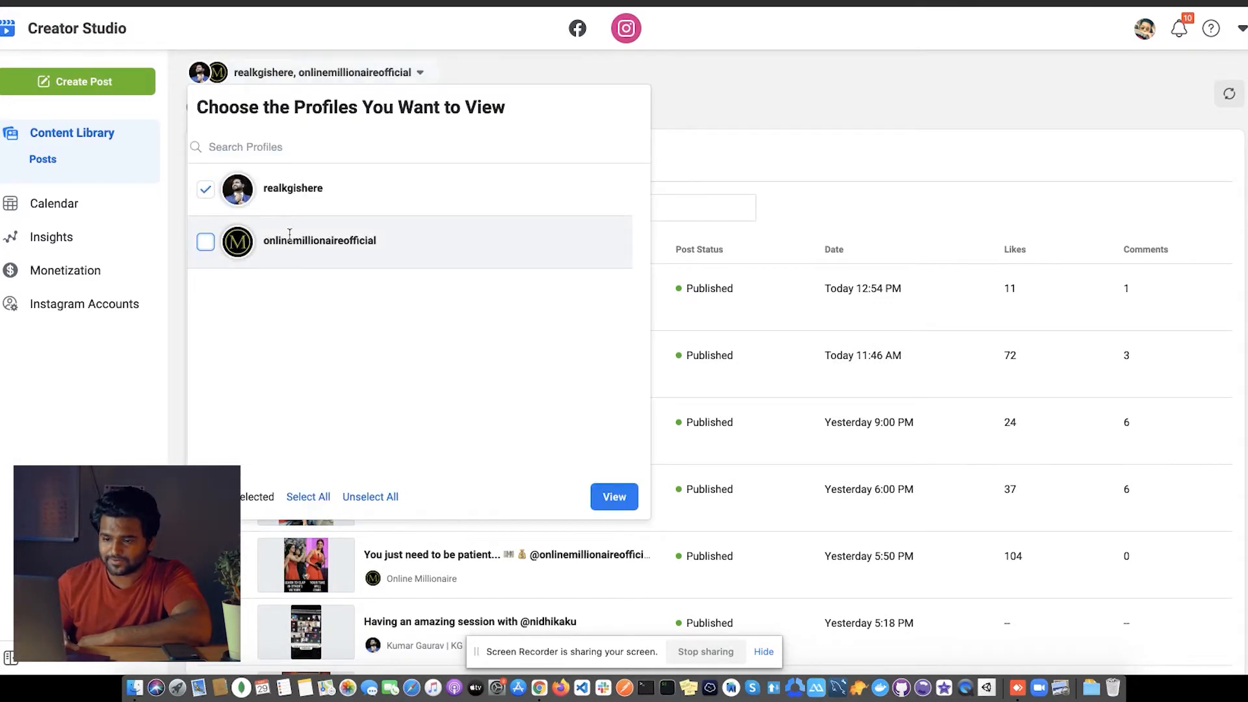
left_click(614, 497)
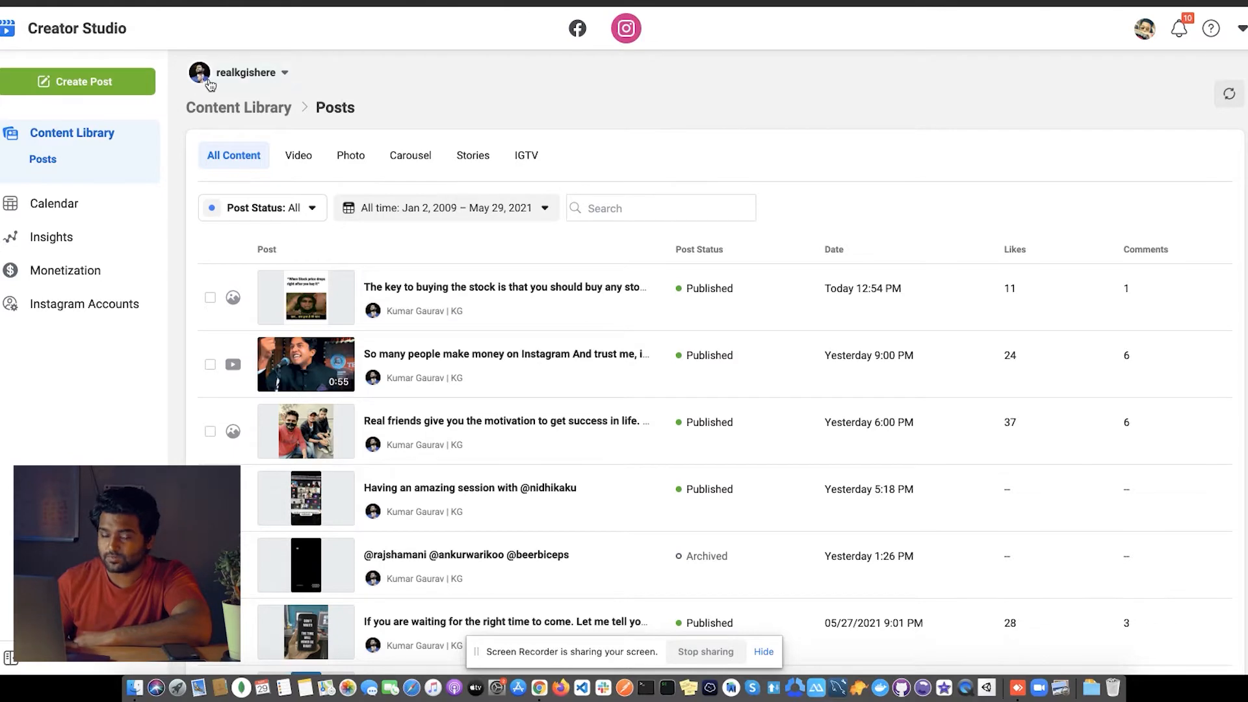
scroll(449, 421, "down", 3)
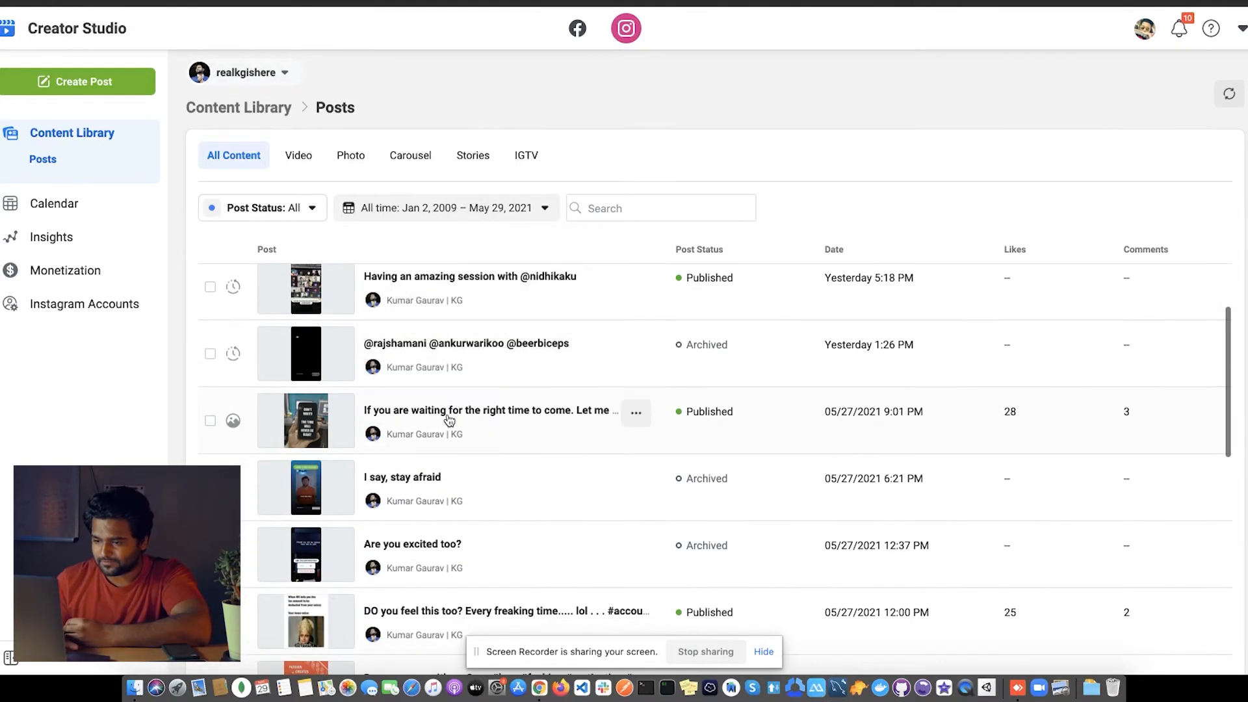
scroll(449, 422, "up", 3)
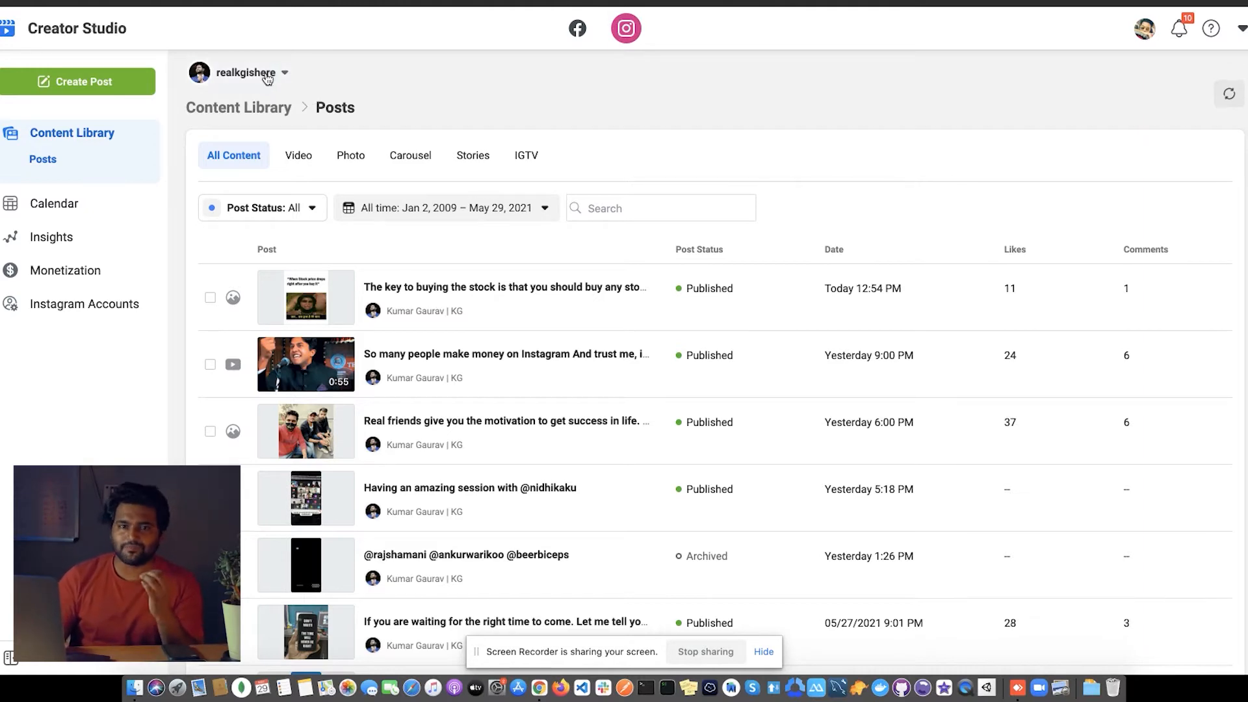
scroll(510, 254, "down", 3)
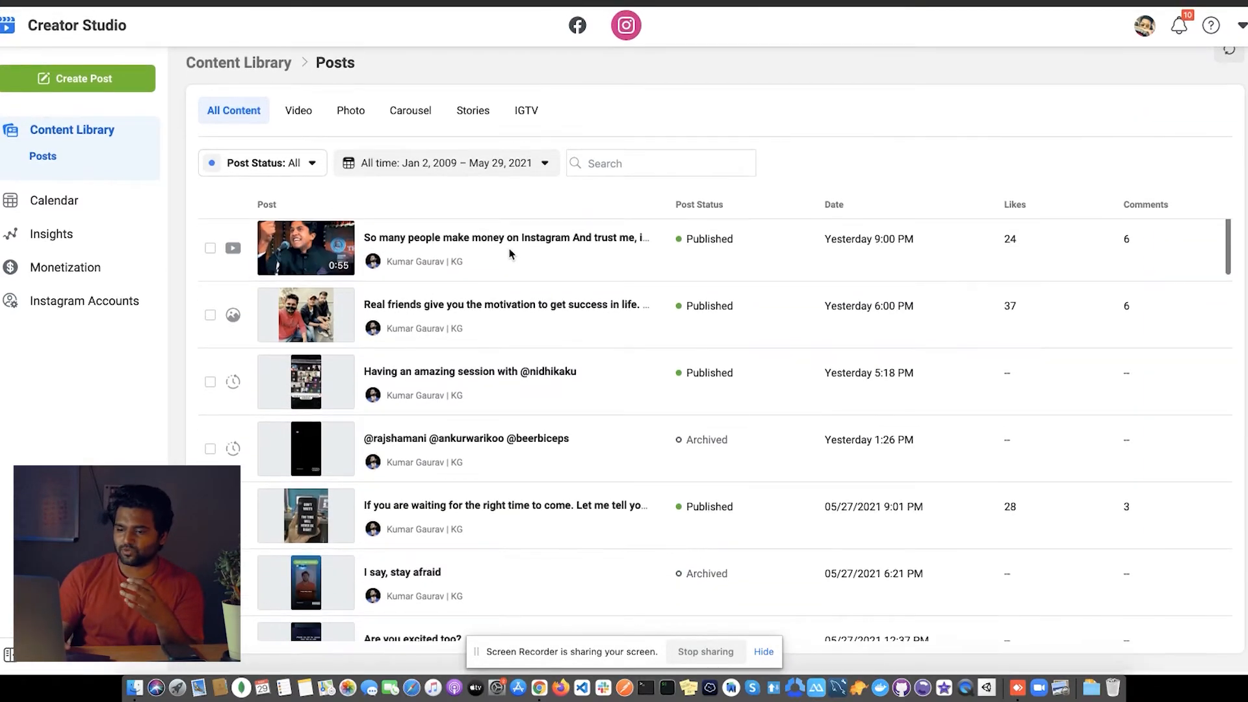
scroll(510, 253, "up", 2)
scroll(322, 81, "up", 1)
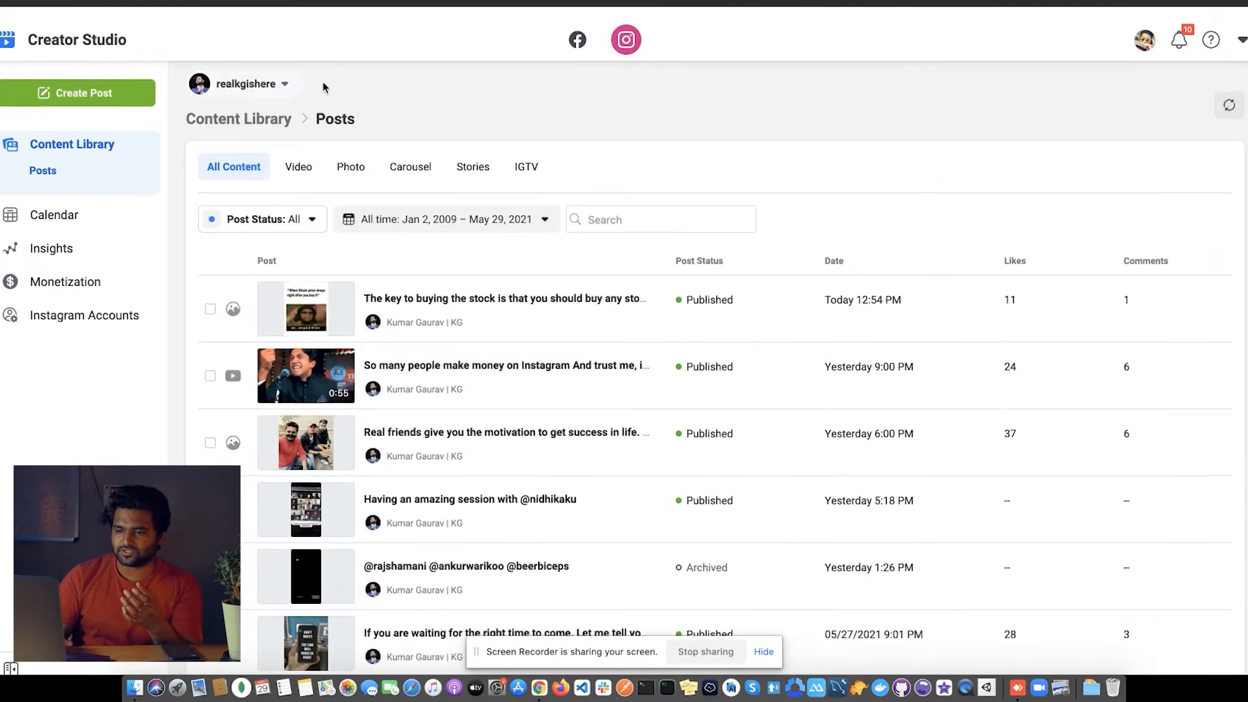
Step: Switch the Content Library to show only the onlinemillionaireofficial profile's posts
scroll(322, 87, "down", 1)
left_click(286, 73)
left_click(205, 243)
left_click(275, 181)
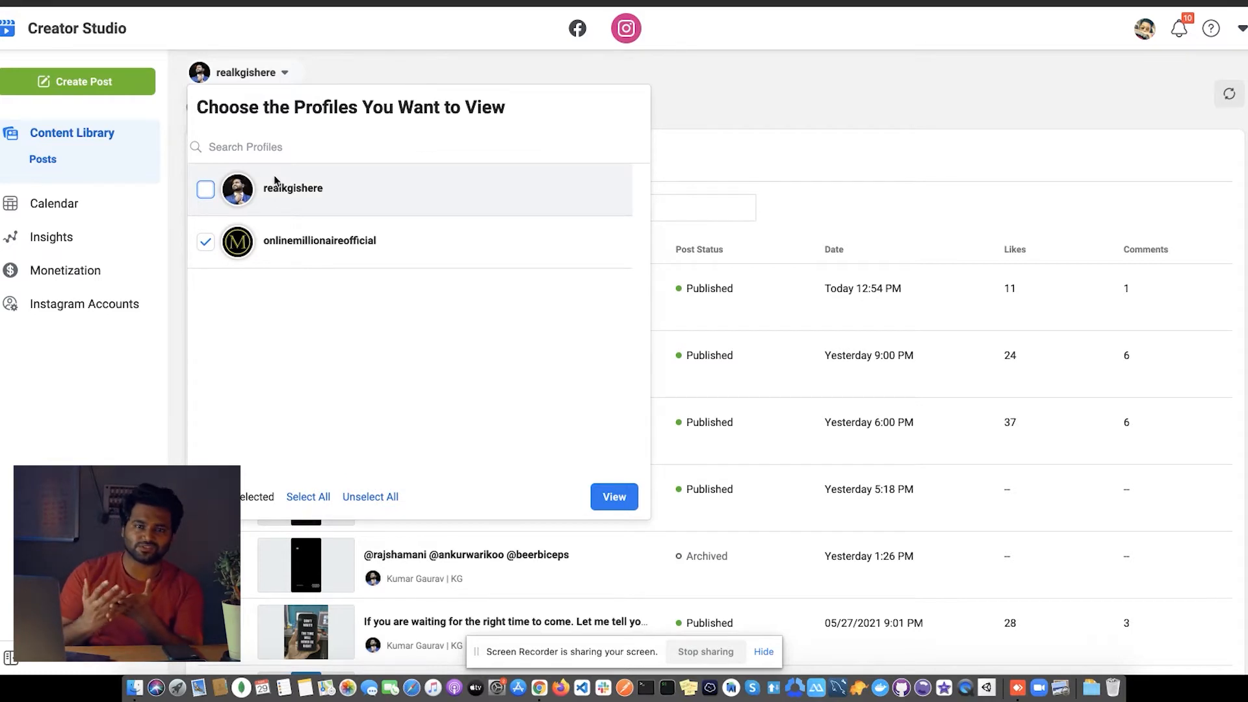
left_click(614, 497)
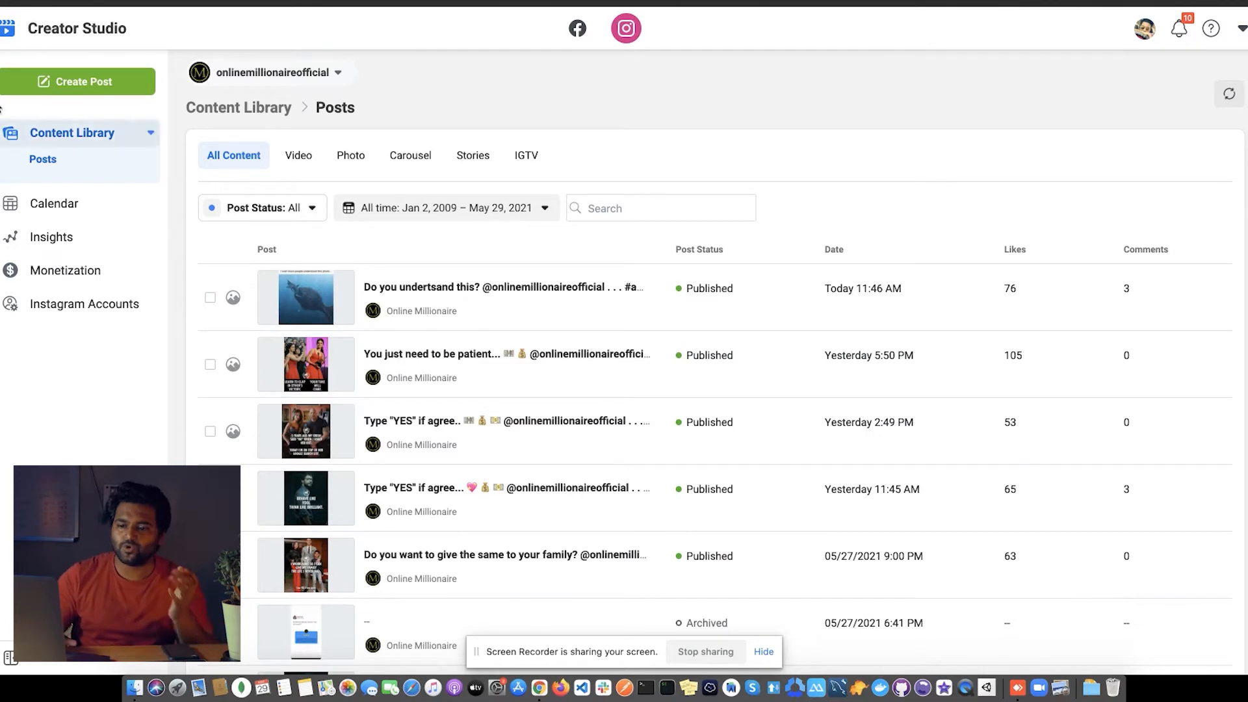
Step: Start a new Instagram Feed post for the onlinemillionaireofficial account and look over its caption and location fields
left_click(90, 76)
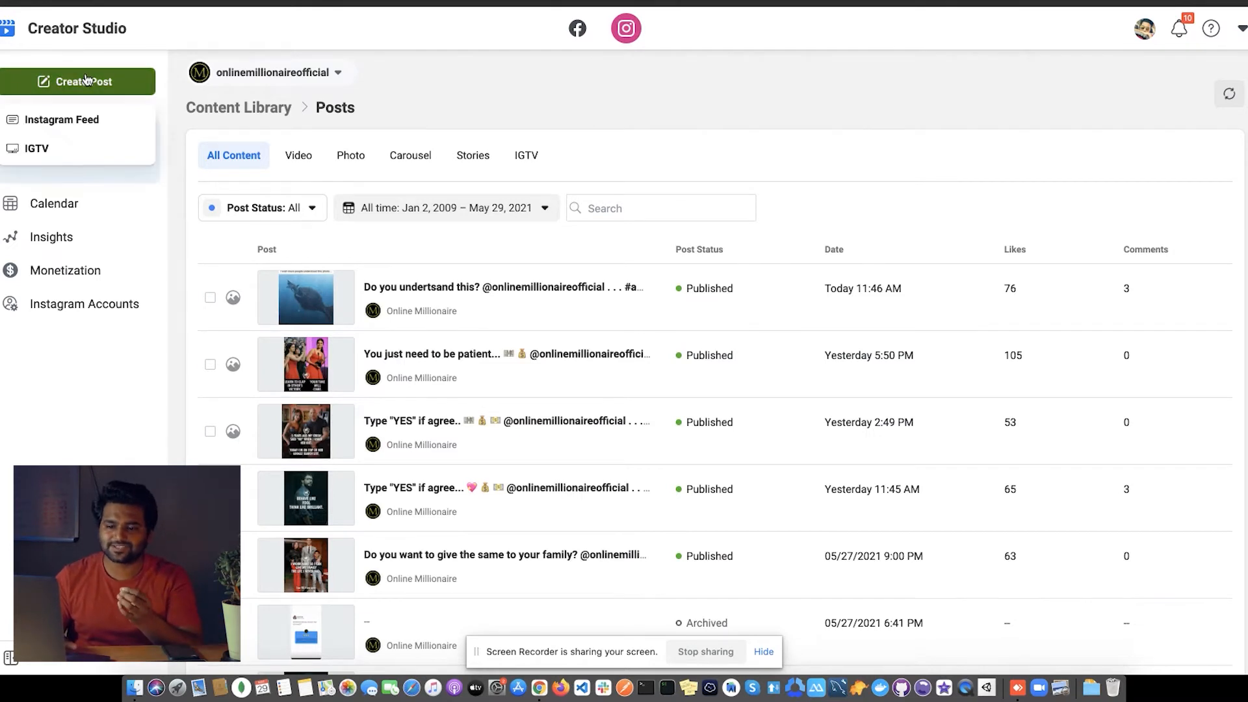
left_click(41, 129)
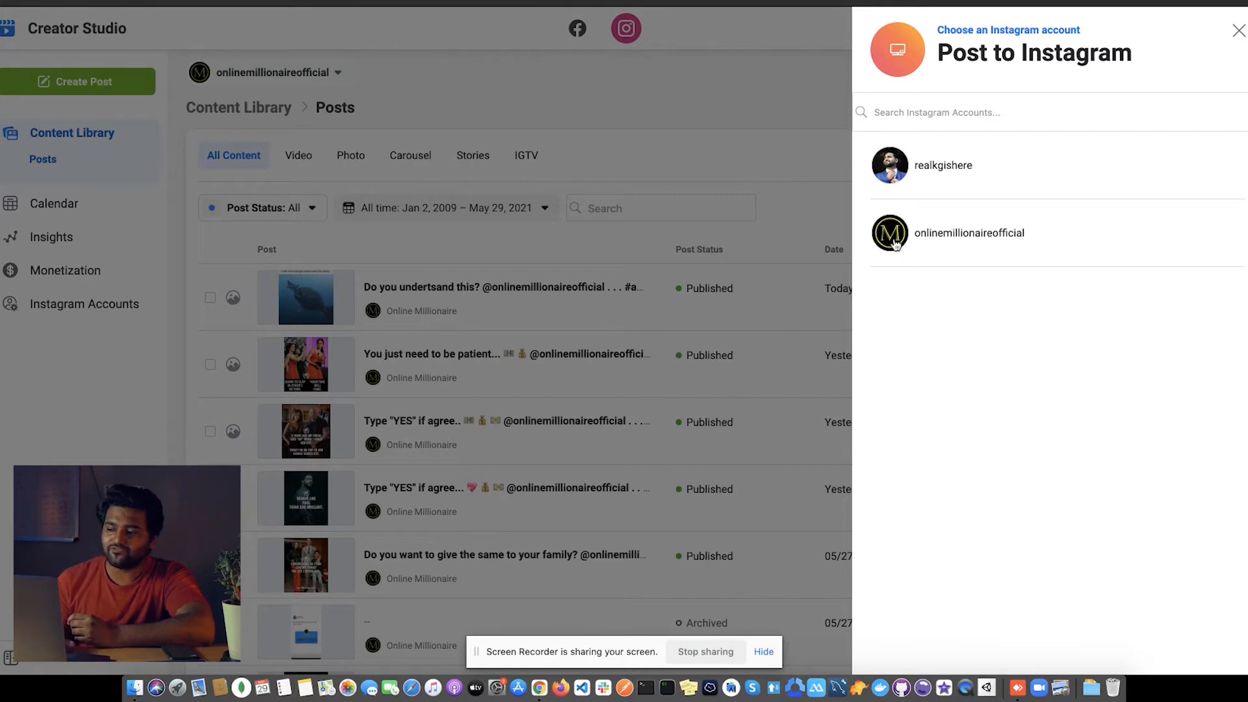
left_click(939, 244)
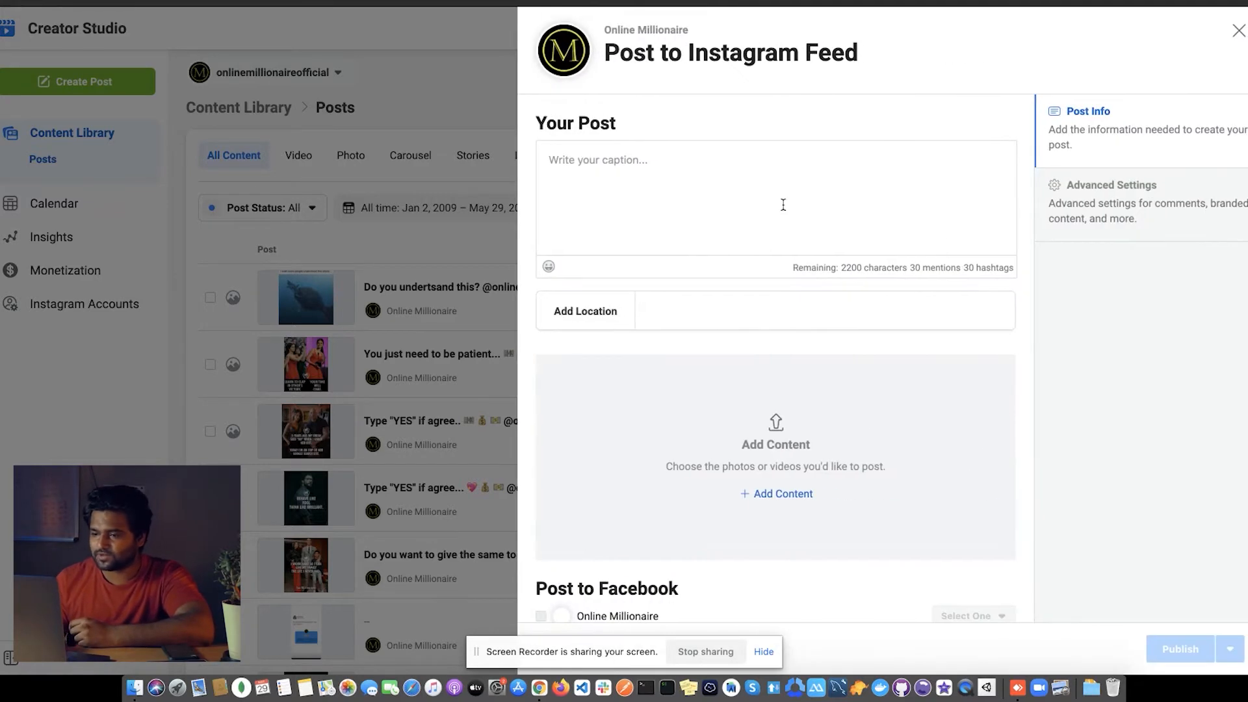
scroll(599, 384, "down", 2)
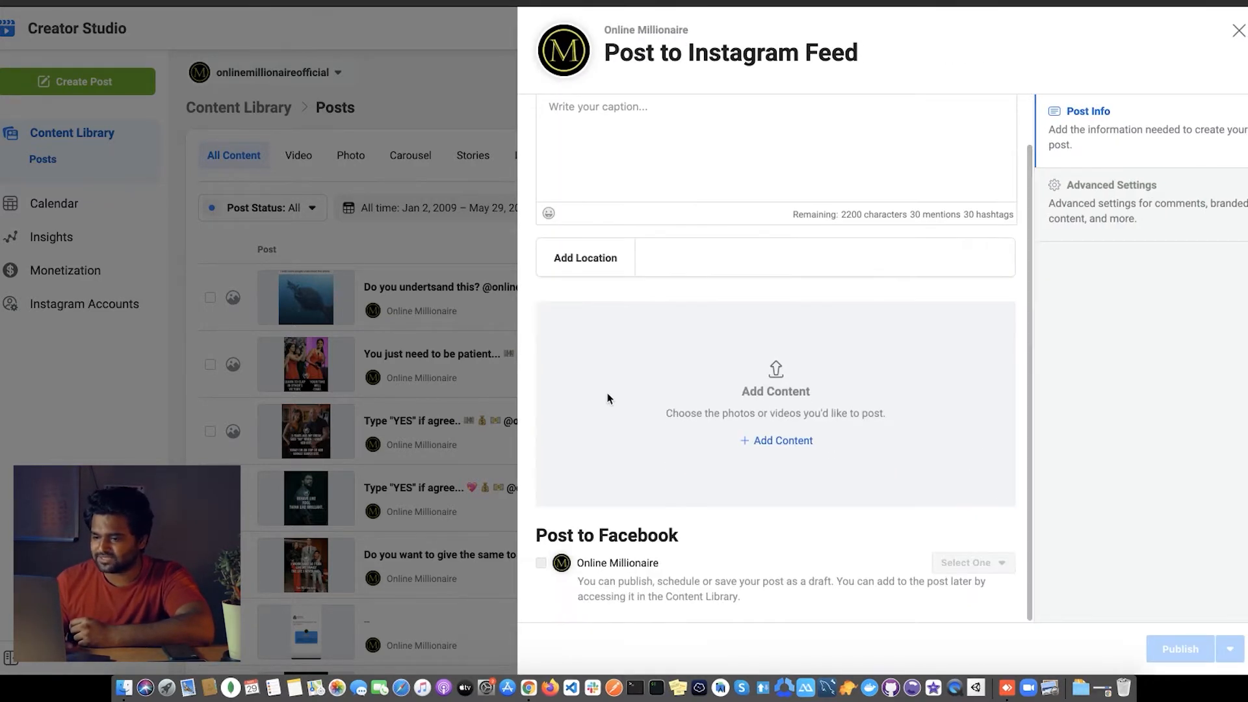
scroll(627, 266, "up", 2)
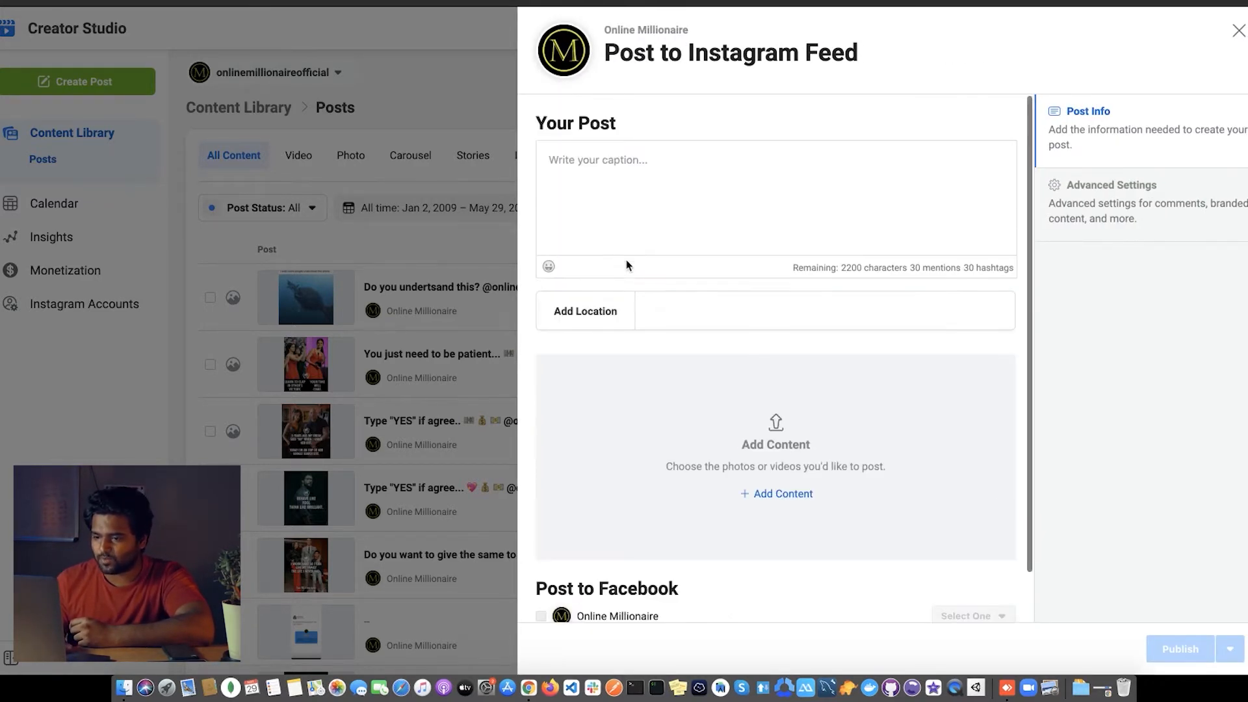
left_click(591, 172)
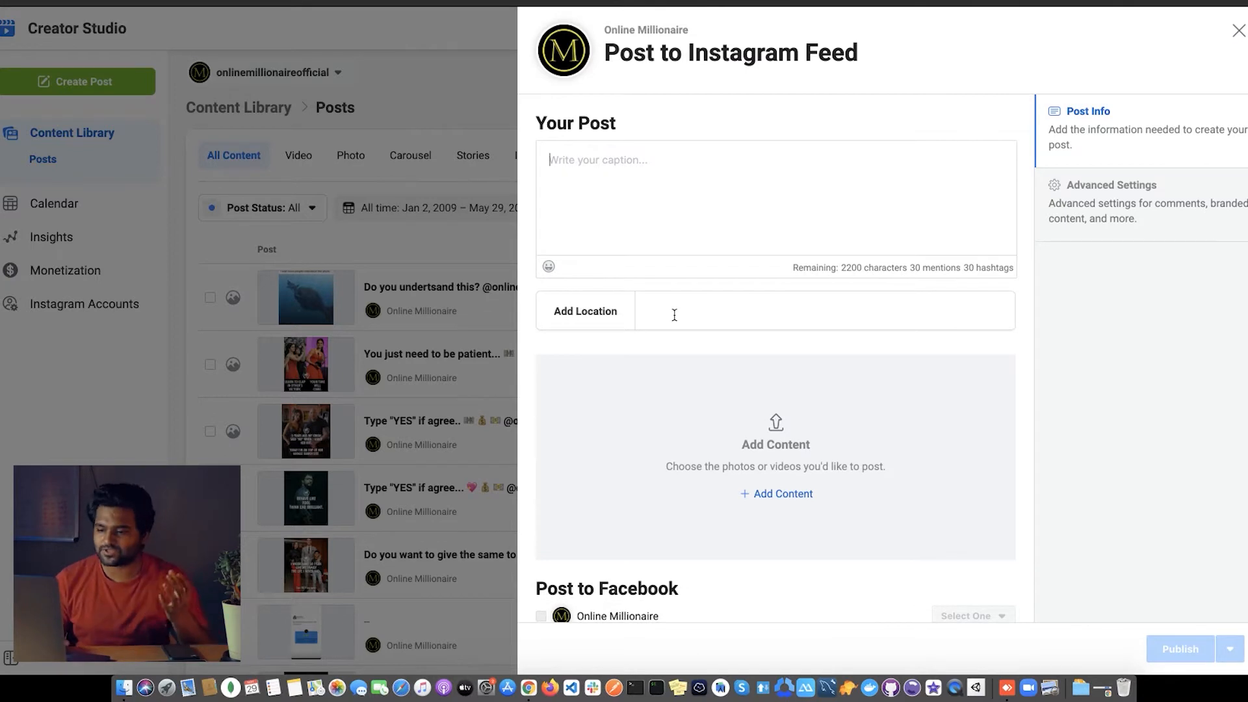
left_click(677, 310)
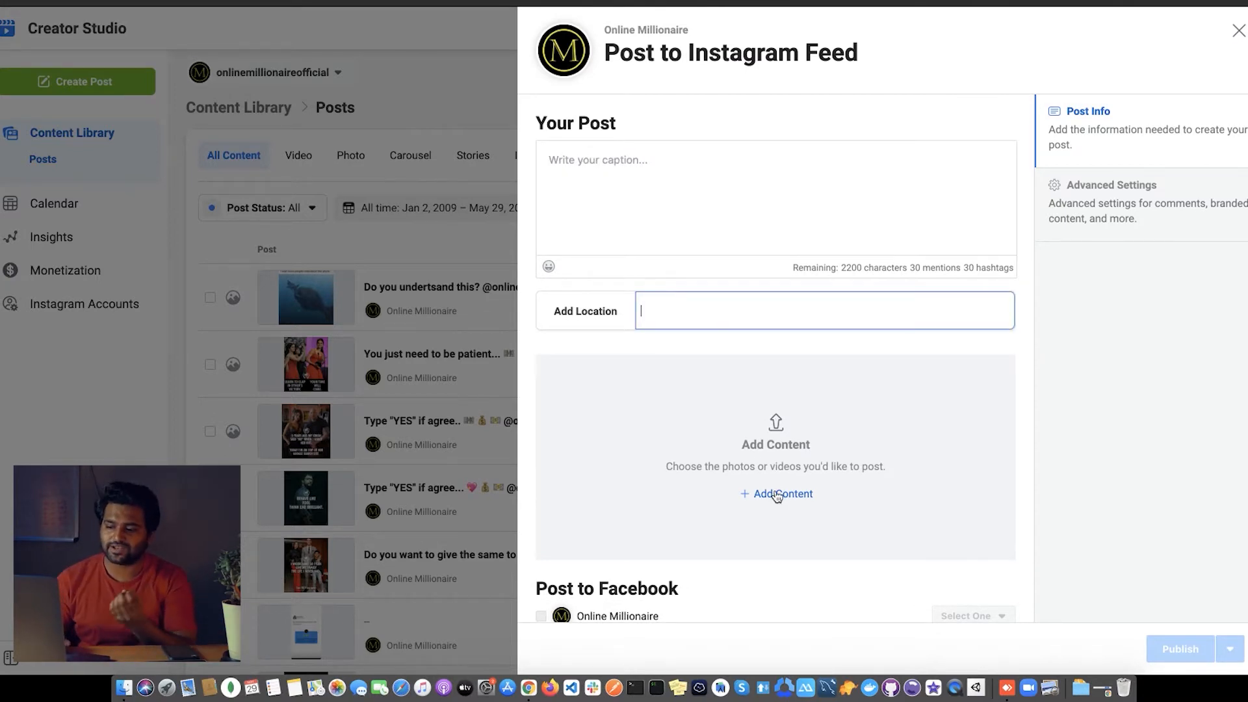
Step: Add the image 13.png to the post from a file upload
left_click(776, 493)
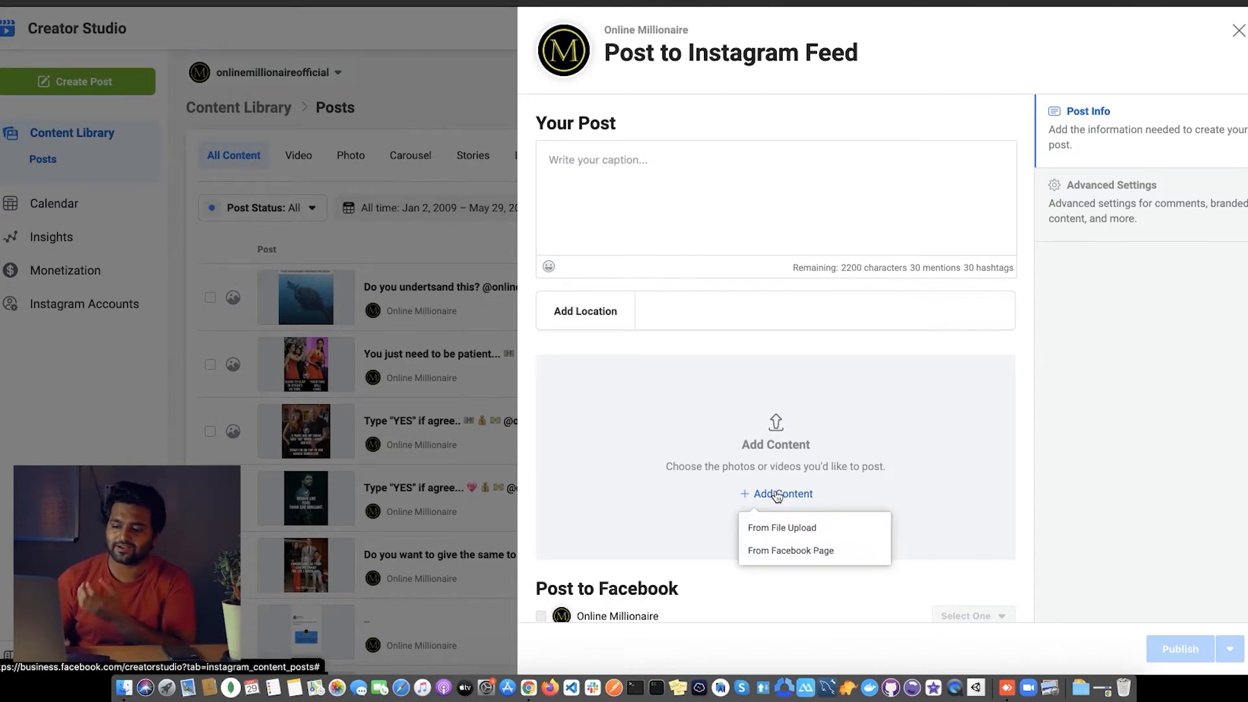
left_click(778, 537)
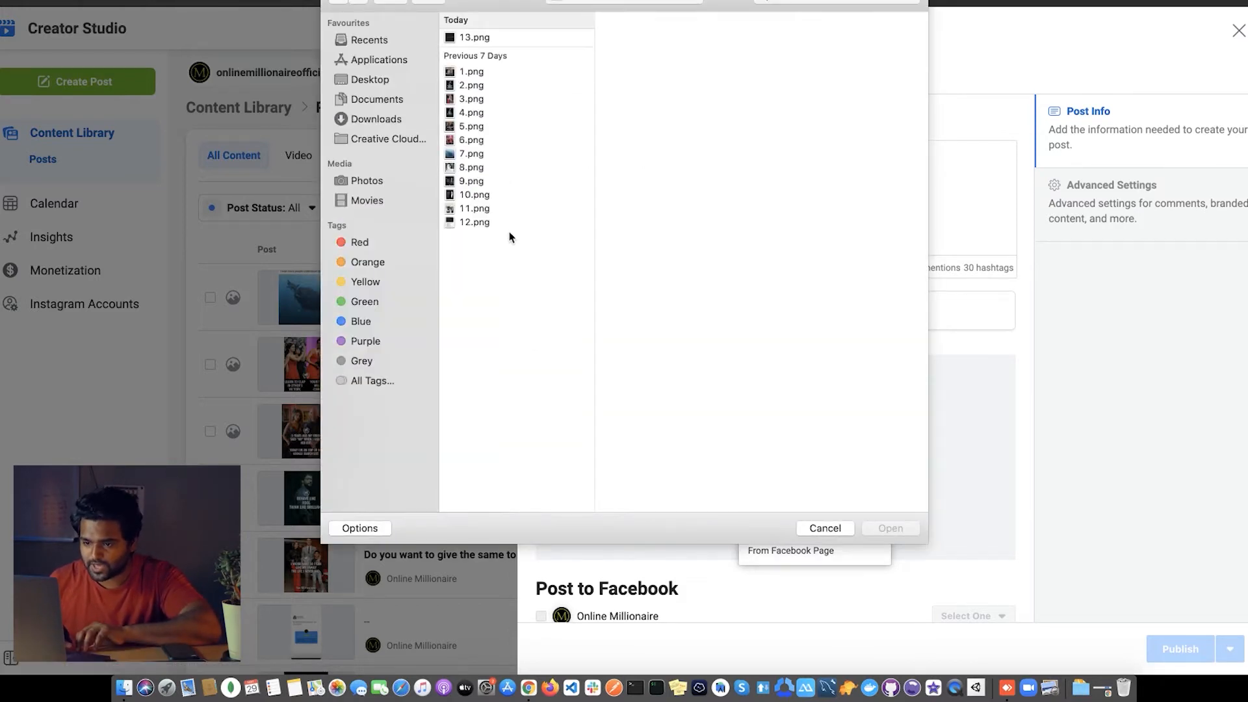
double_click(467, 37)
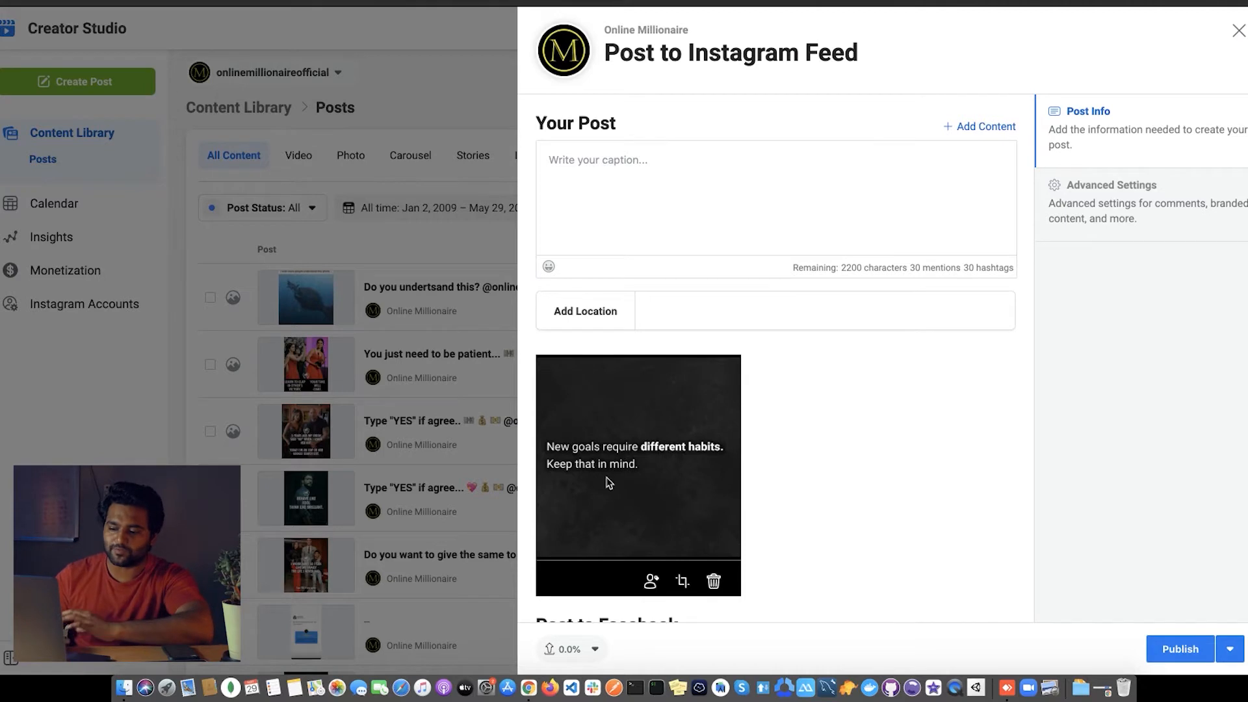
scroll(611, 484, "down", 3)
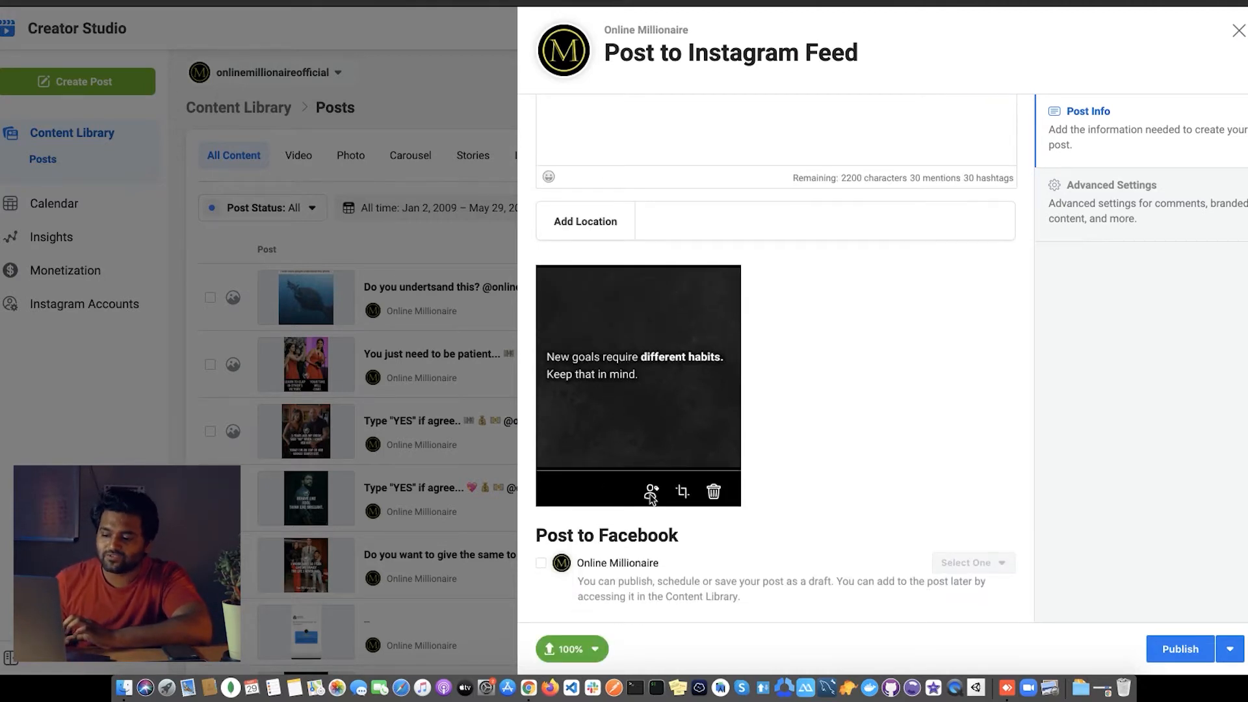
left_click(651, 492)
left_click(790, 303)
type("real")
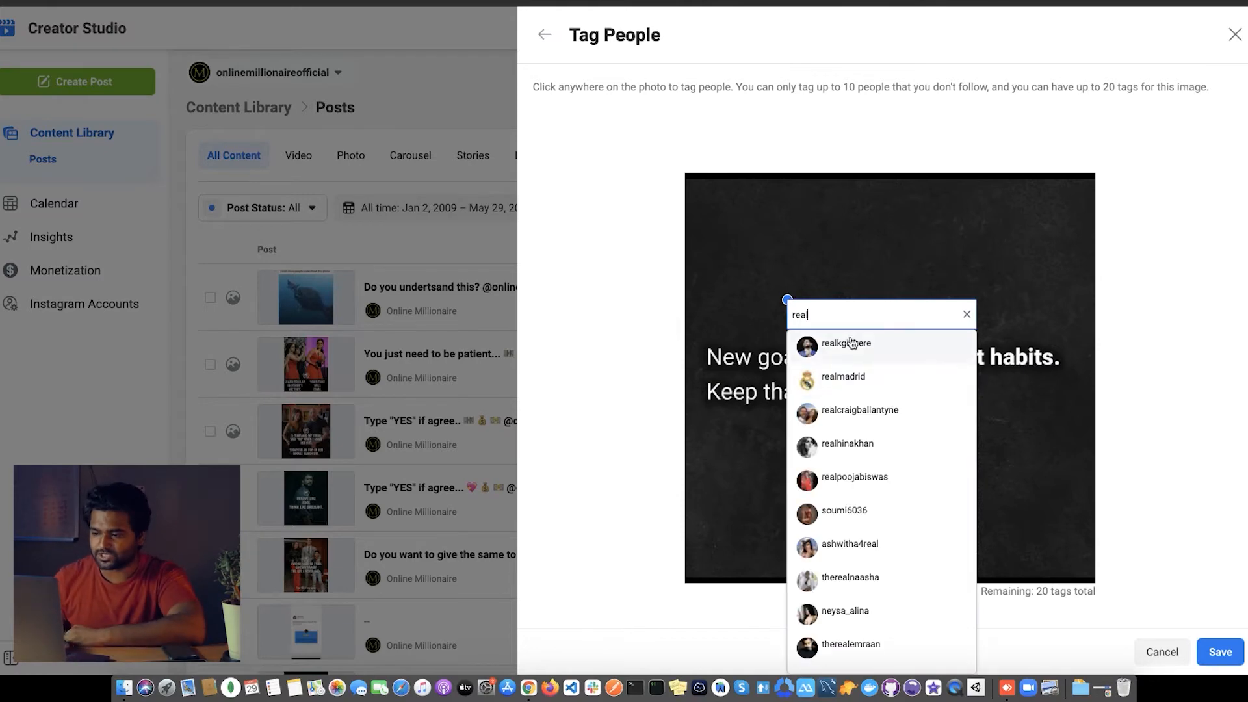
left_click(846, 343)
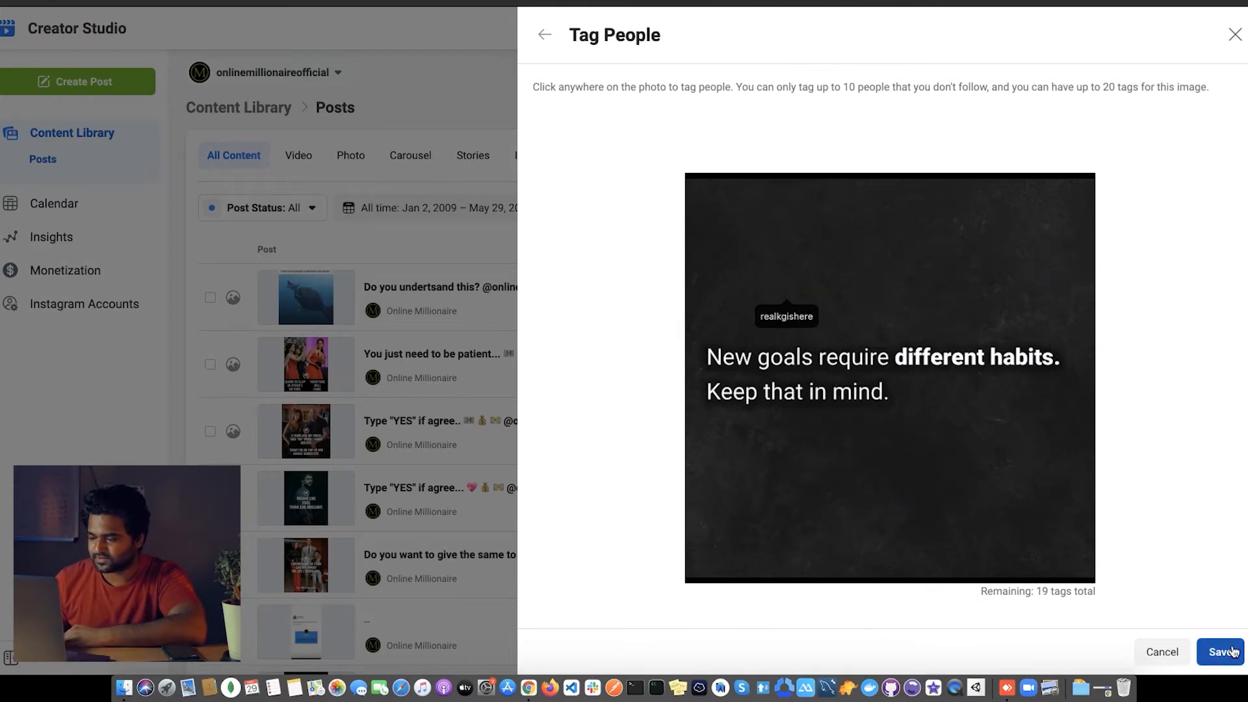
left_click(1220, 652)
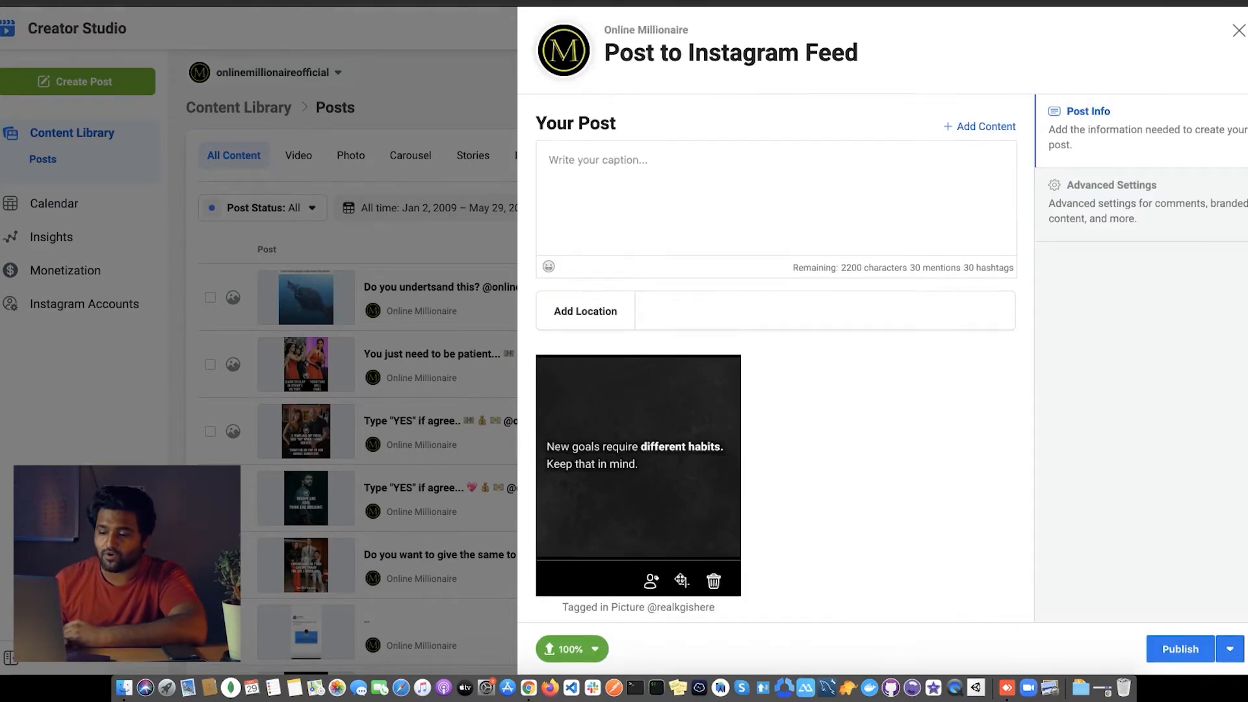
Step: Preview the photo's landscape and vertical crops, and save it with the square 1:1 crop
left_click(681, 580)
left_click(214, 111)
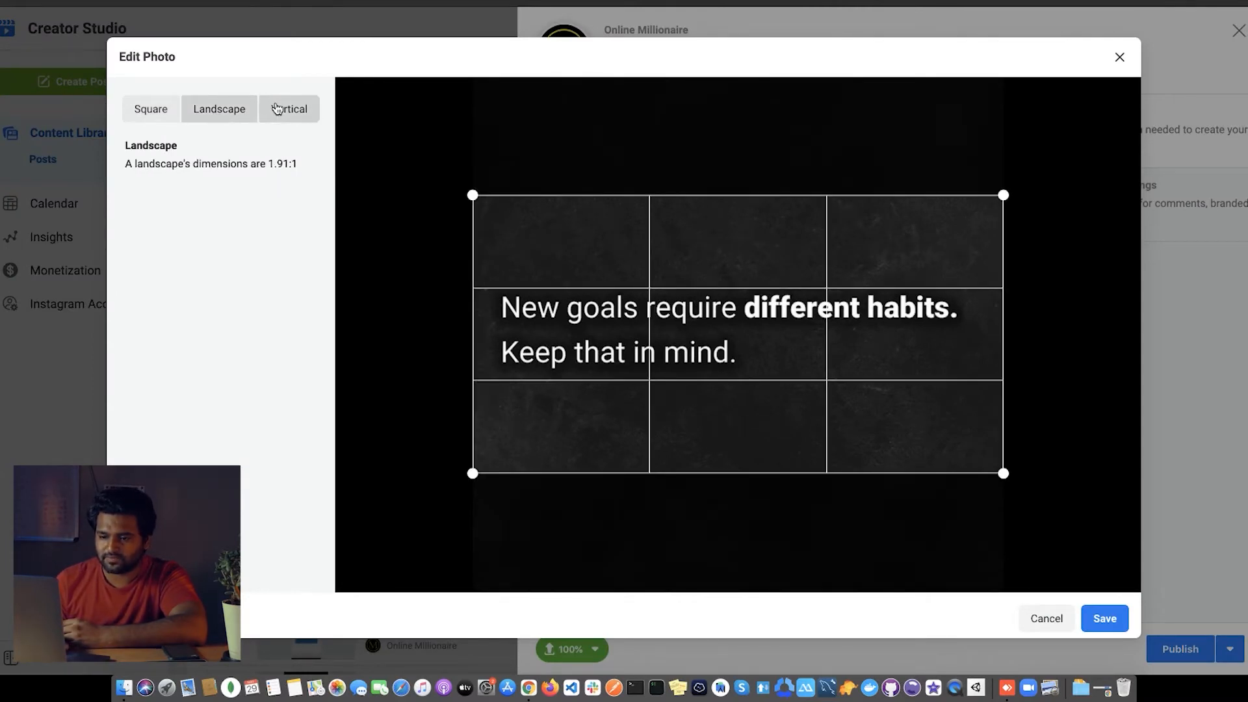
left_click(277, 108)
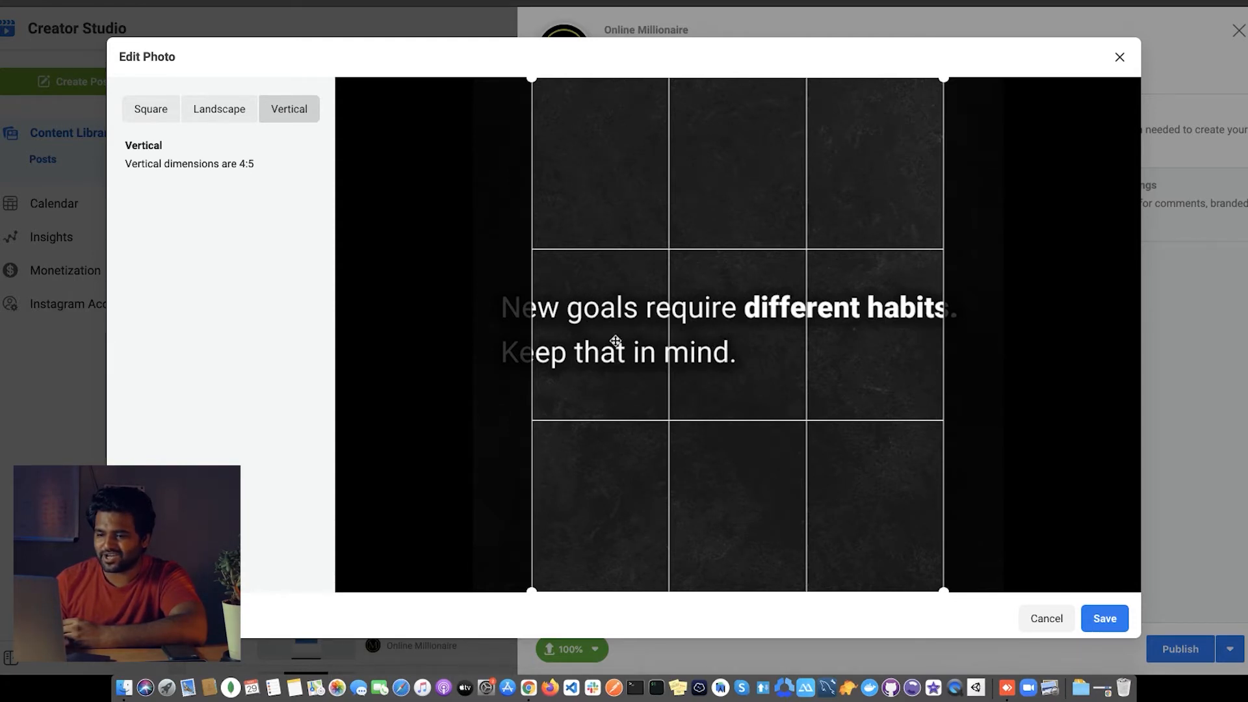
left_click(158, 118)
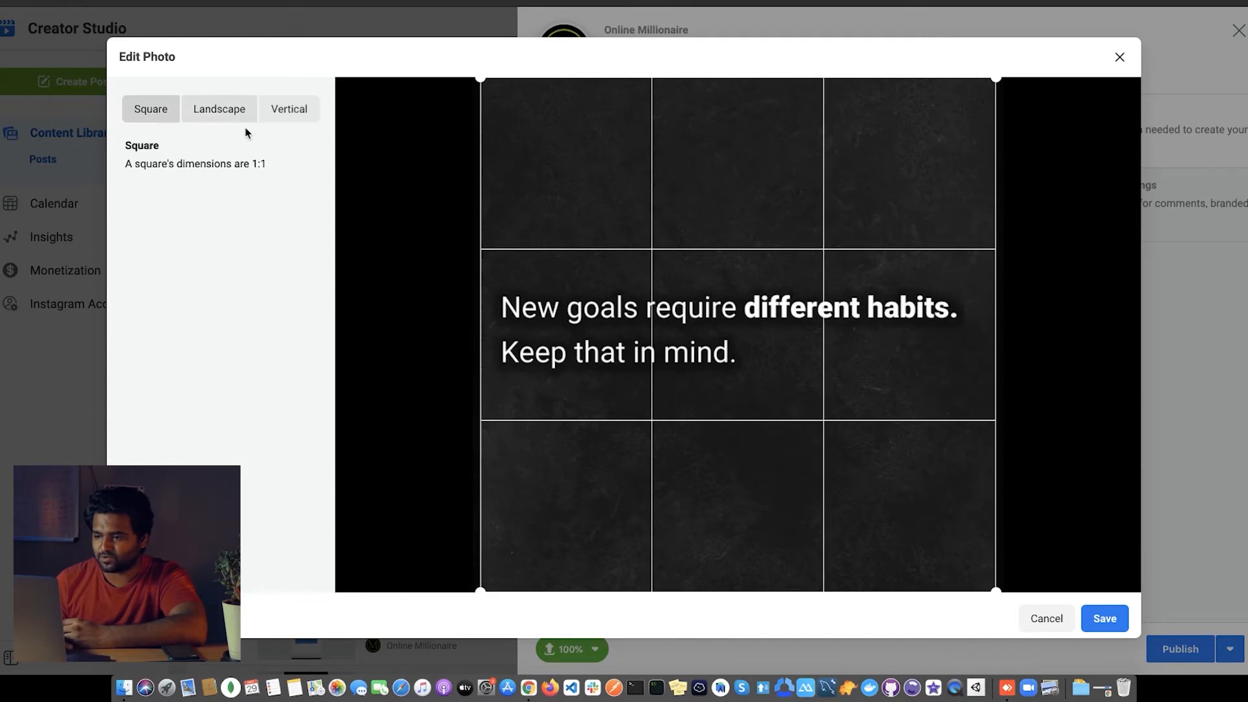
left_click(1105, 617)
Step: Search for Times Square as the post's location and set it to Times Square, New York City
left_click(722, 313)
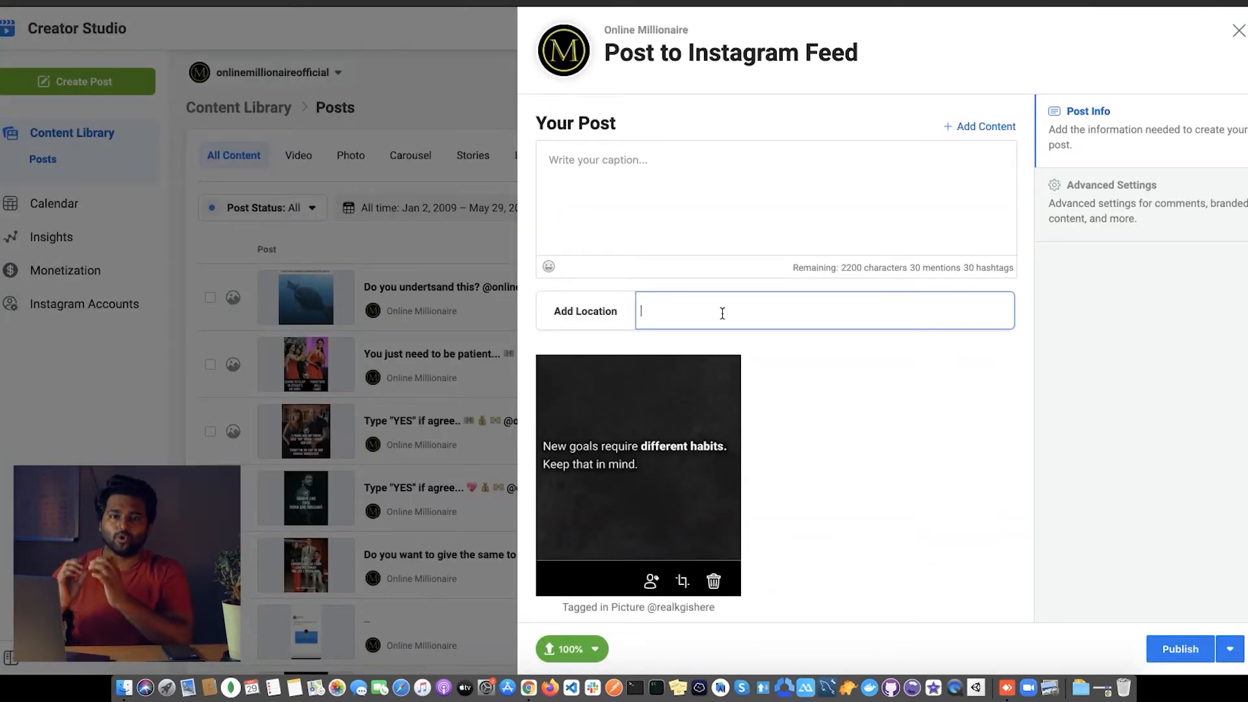
type("time")
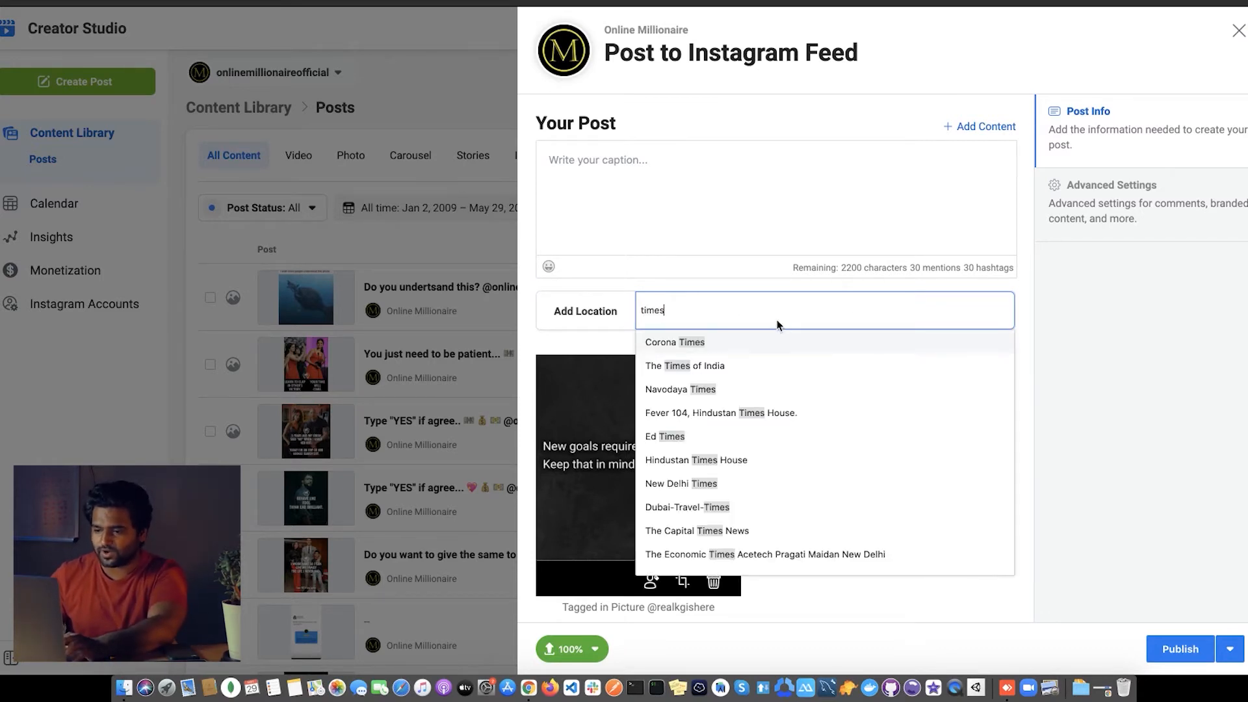
type("s ")
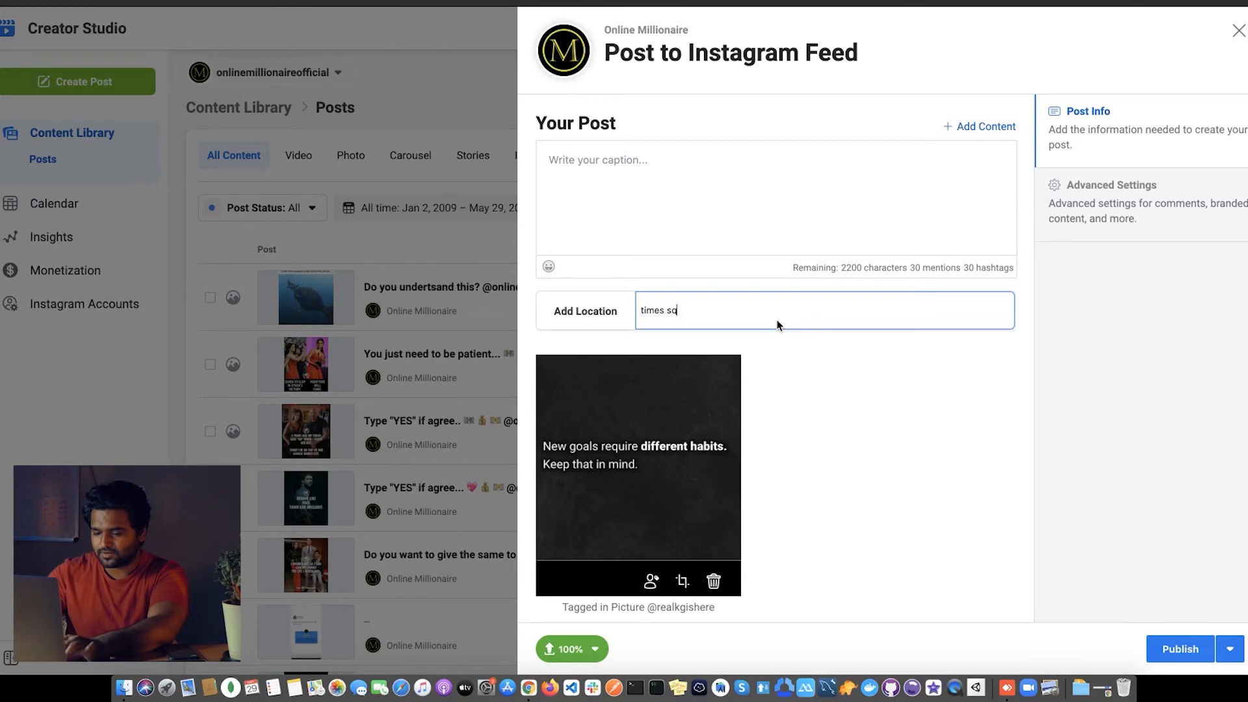
type("sqau")
type("re")
left_click(725, 338)
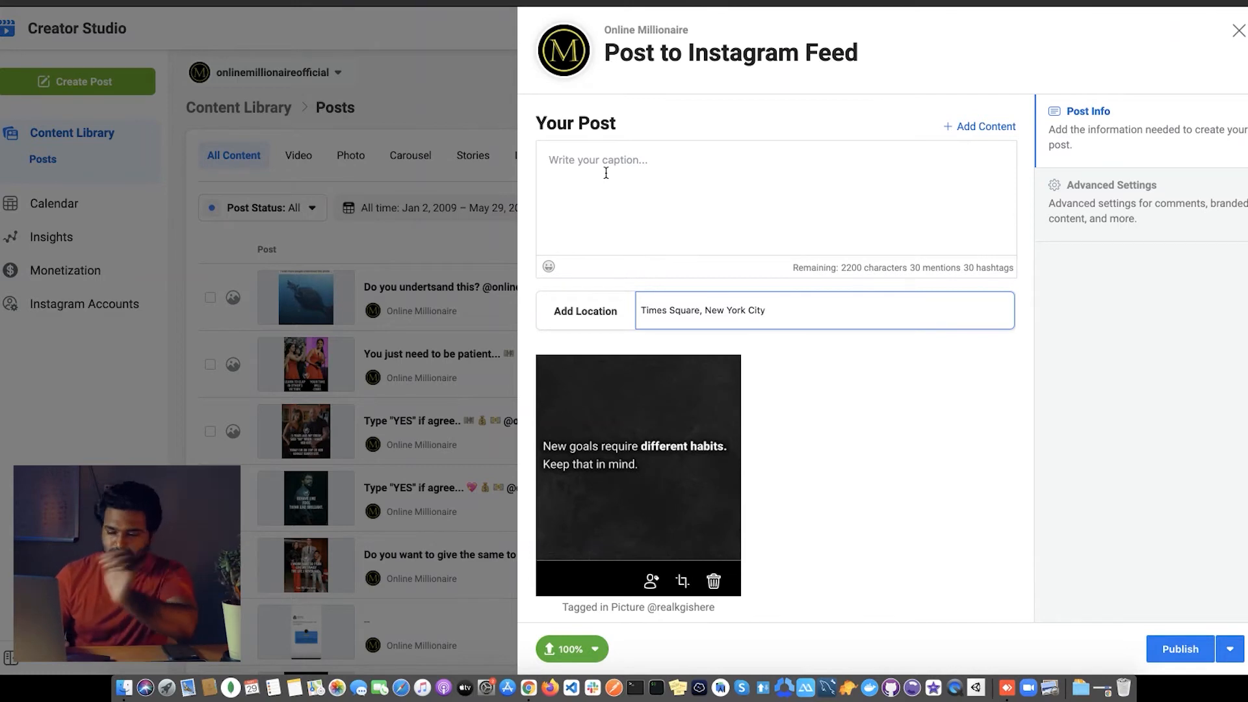
left_click(606, 172)
type("Type \"YES\" if you agree..")
left_click(548, 268)
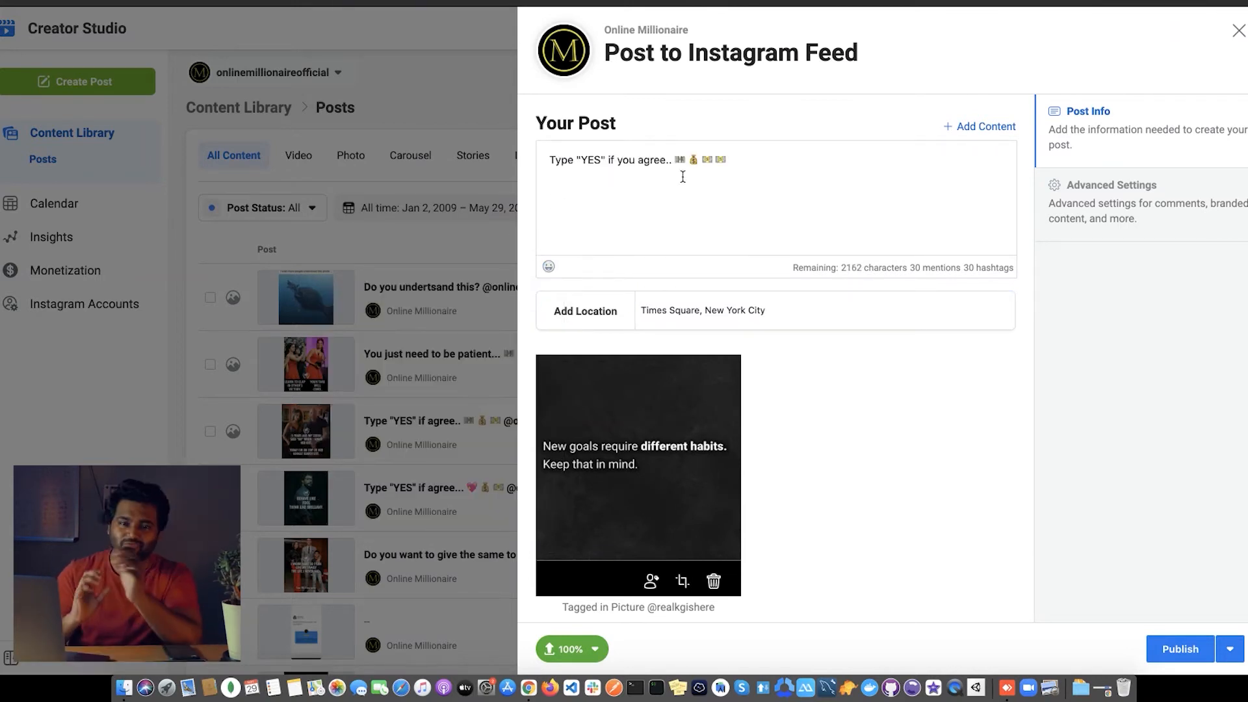
type("Follow")
type("@onlinemillionaireofficial for more")
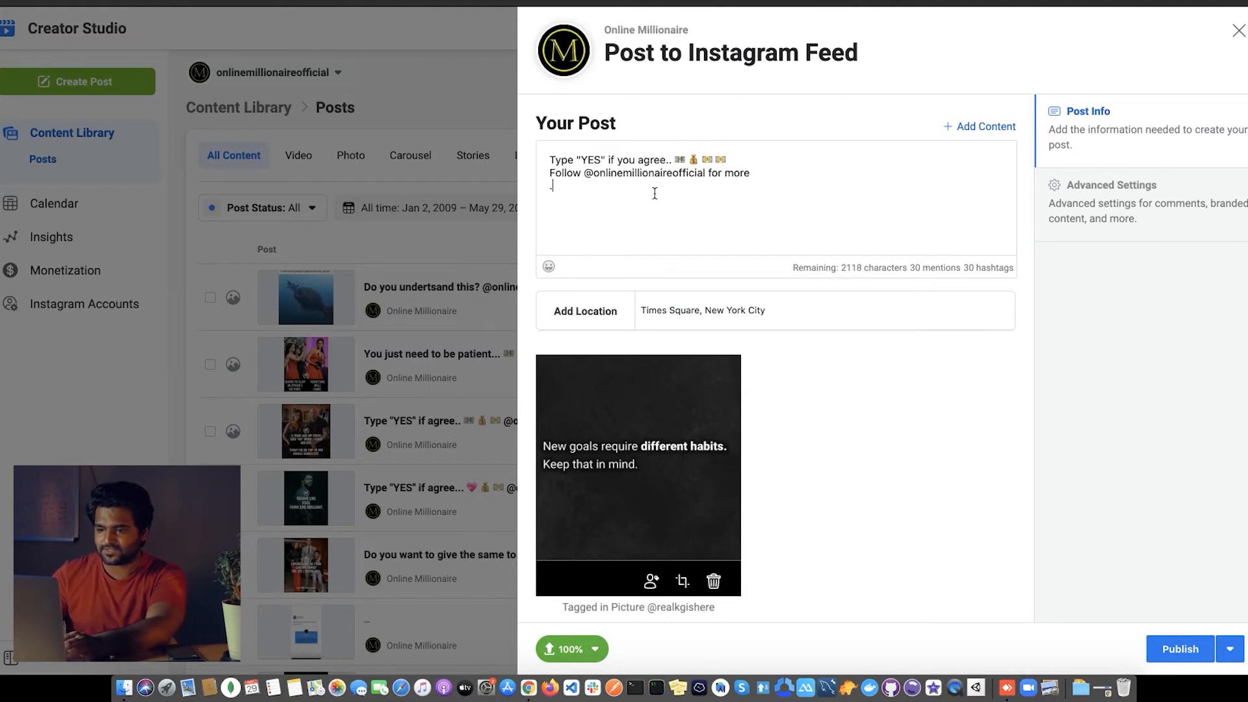
Step: Remove the stray dot below the caption and paste the prepared hashtag block there, including #awarenessofsuccess, #mindsetmatters and #instapreneur
key("BackSpace")
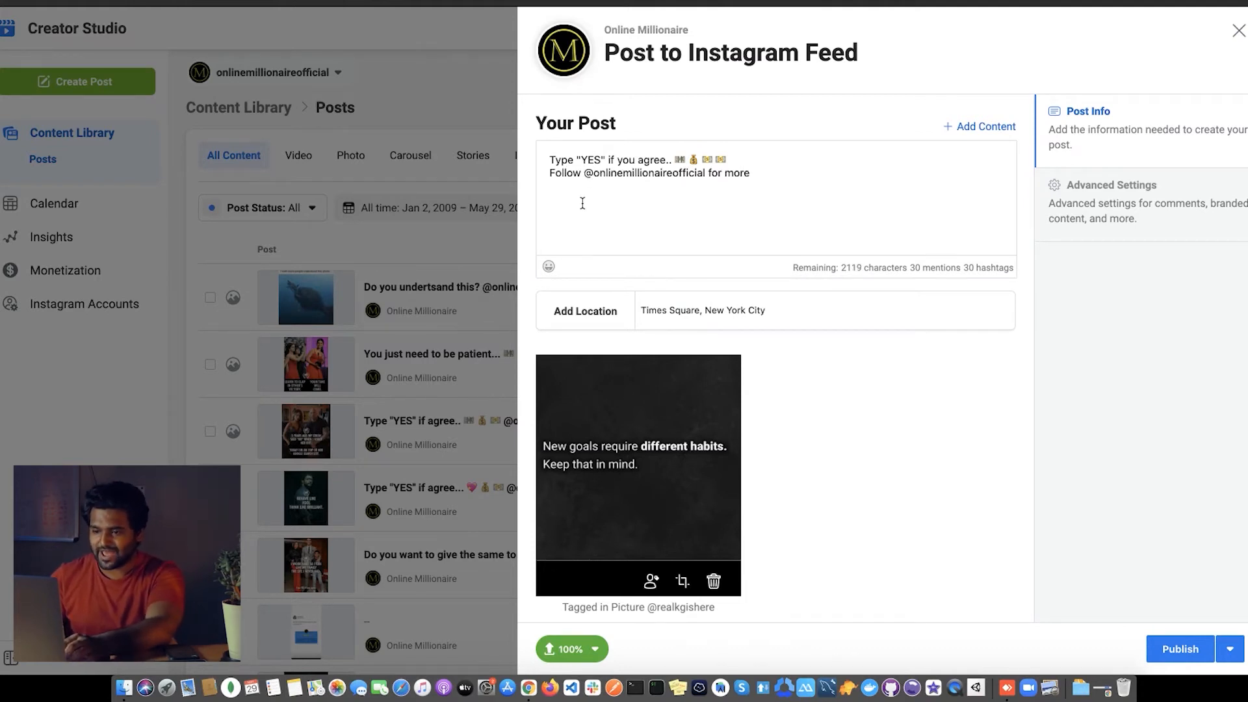
key("super+v")
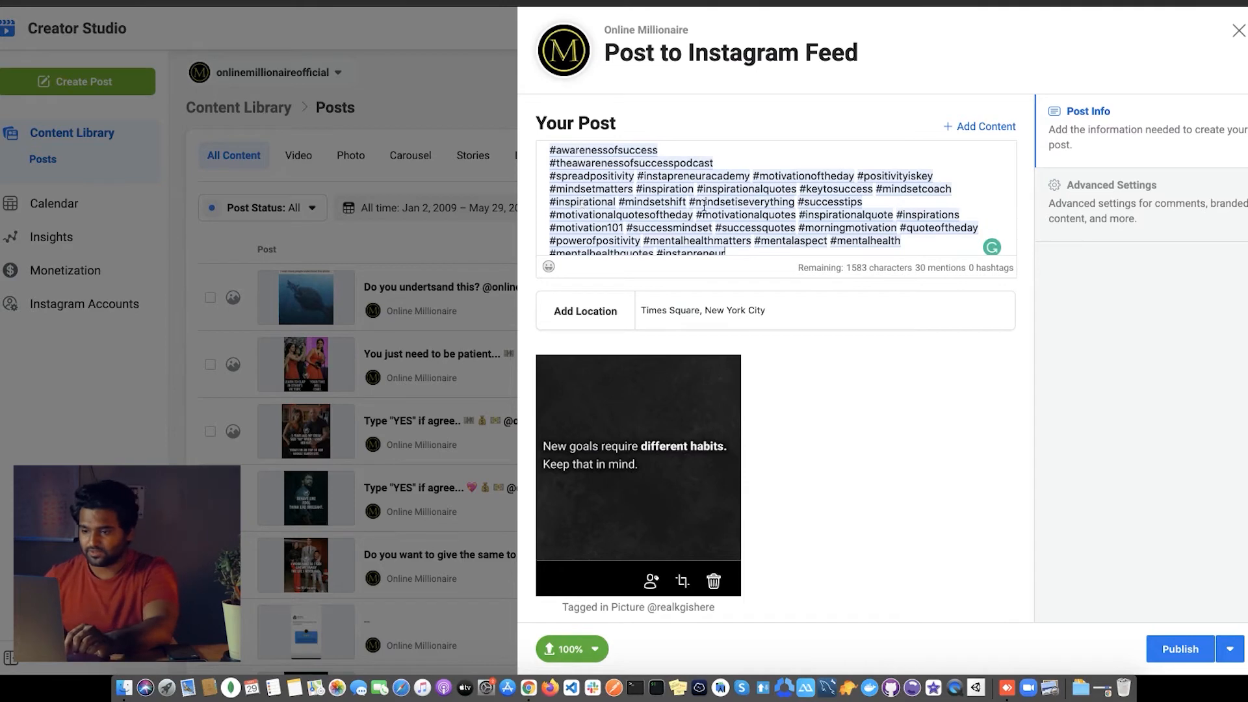
left_click(836, 273)
Step: Review the post's location and photo, and try the option to also post to the Online Millionaire Facebook page, leaving it off
triple_click(751, 311)
scroll(817, 396, "down", 3)
scroll(763, 403, "up", 3)
scroll(763, 404, "down", 3)
mouse_move(662, 502)
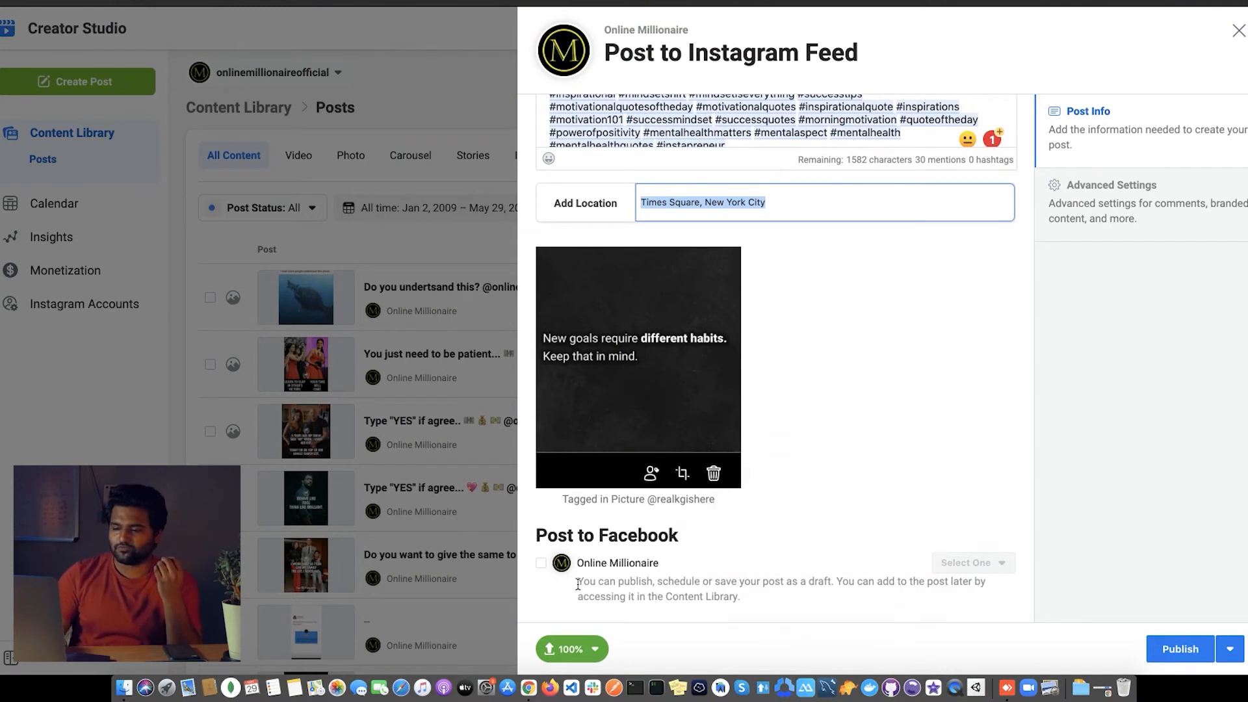
left_click(540, 564)
left_click(541, 565)
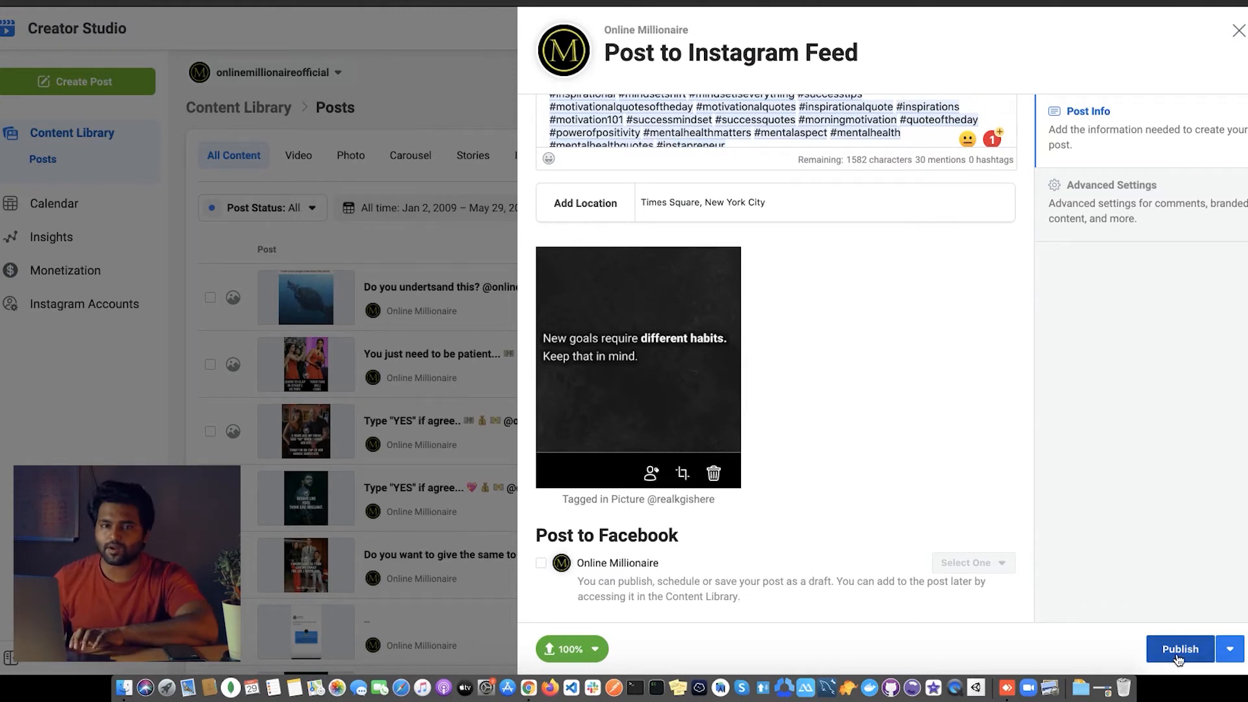
Step: Set the post to be scheduled instead of published immediately, with May 31, 2021 as the publishing date
left_click(1229, 649)
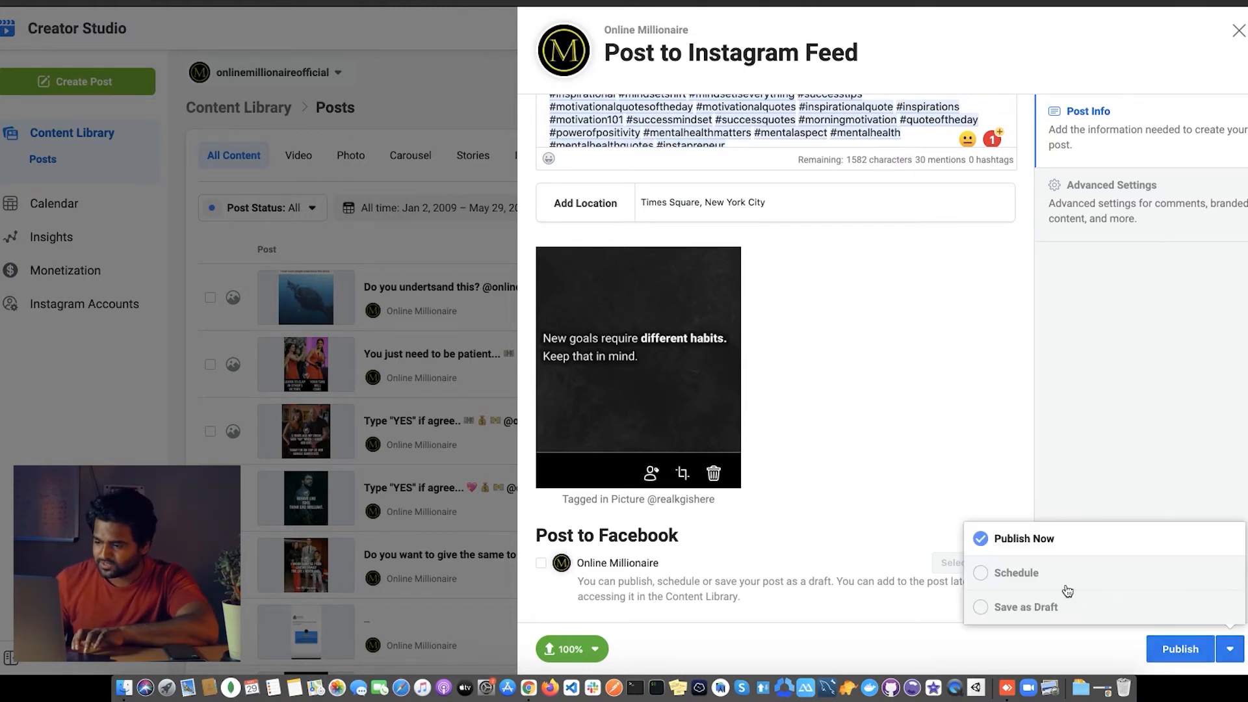
left_click(1033, 575)
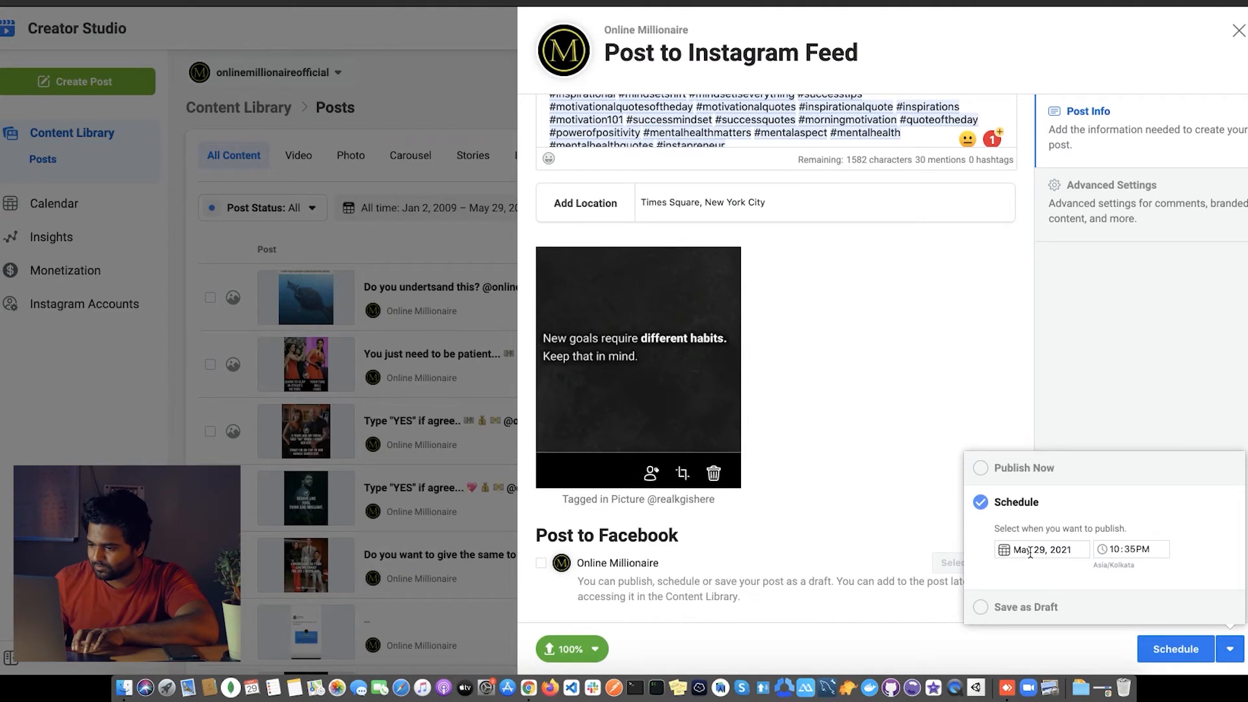
left_click(1031, 550)
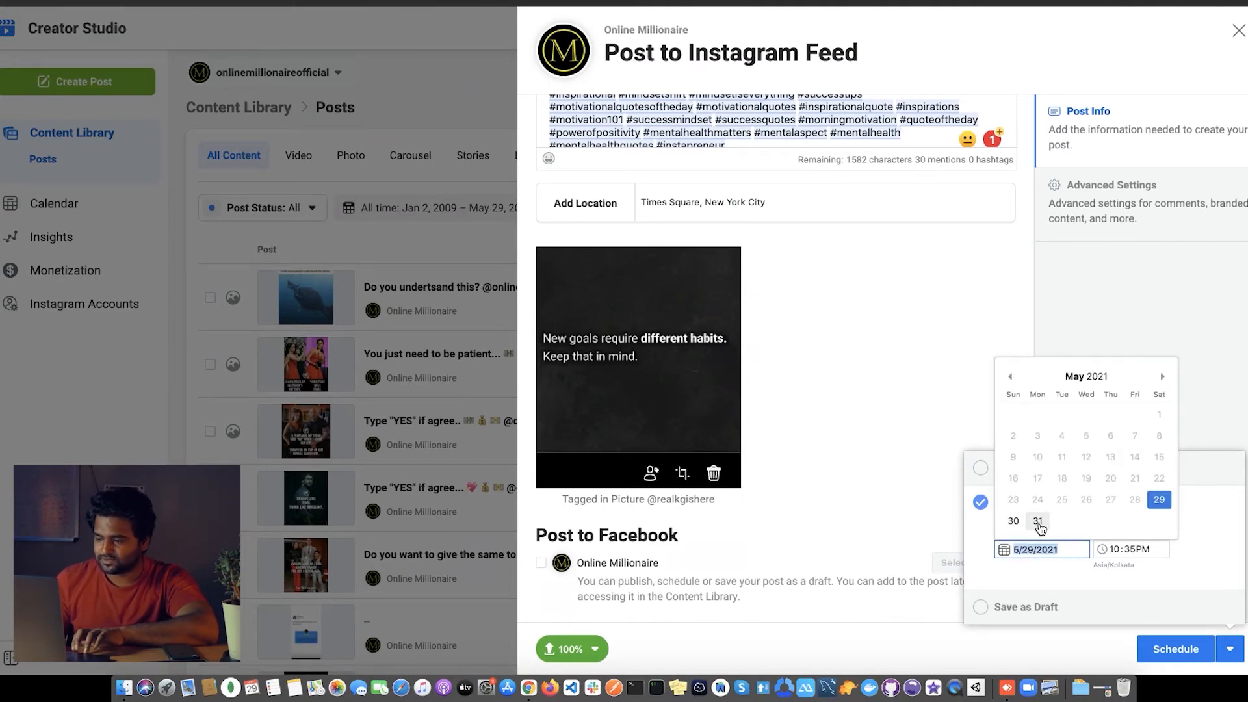
left_click(1038, 521)
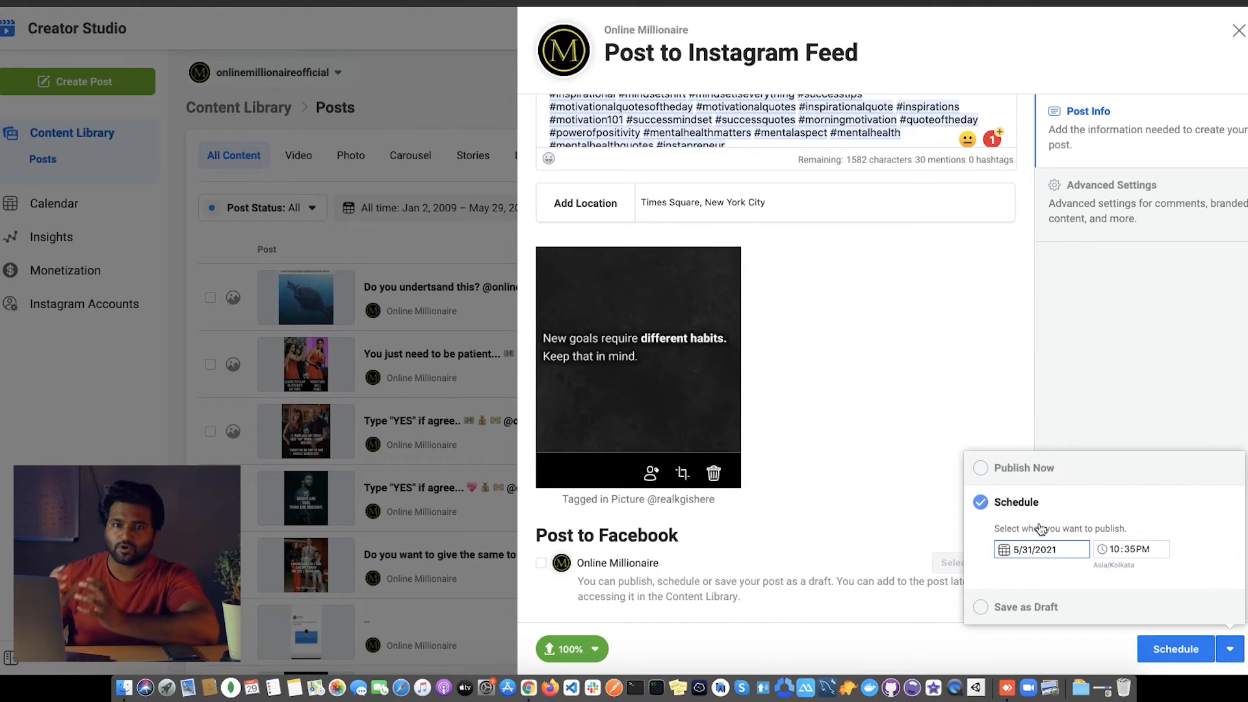
Step: Set the publishing time to 12:00 PM, schedule the post, and check its scheduled date in the list of posts
left_click(1115, 549)
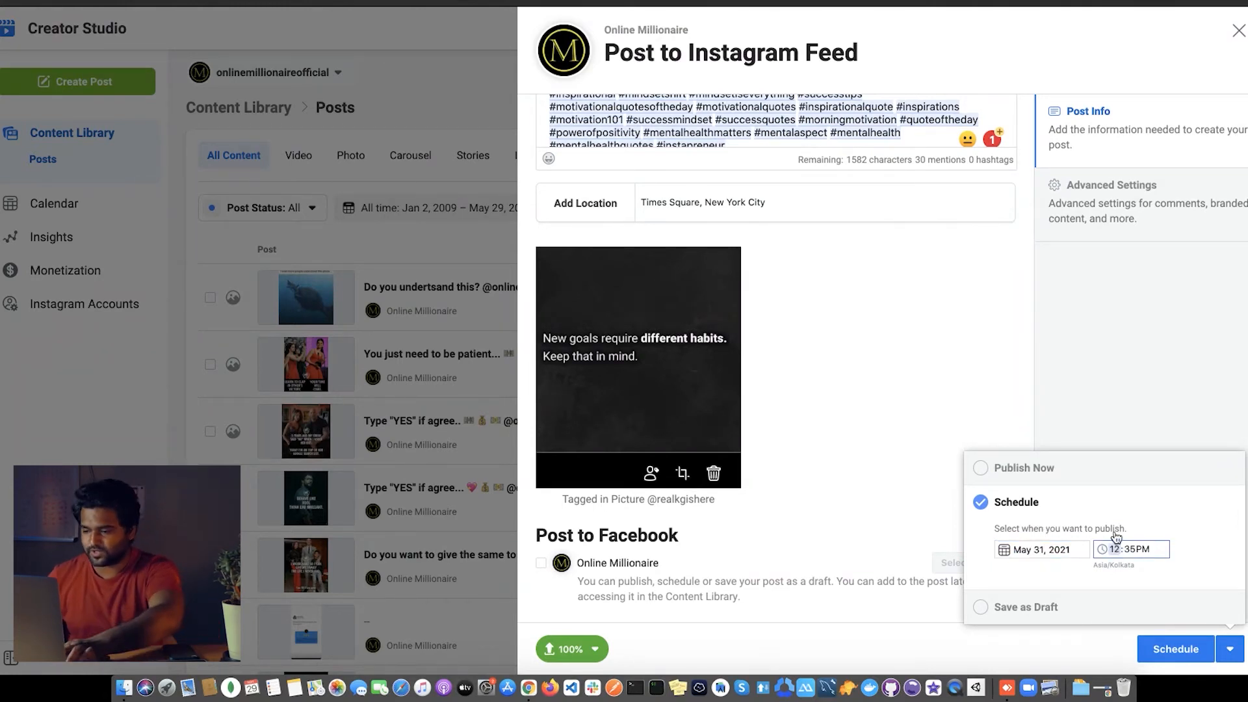
left_click(1134, 550)
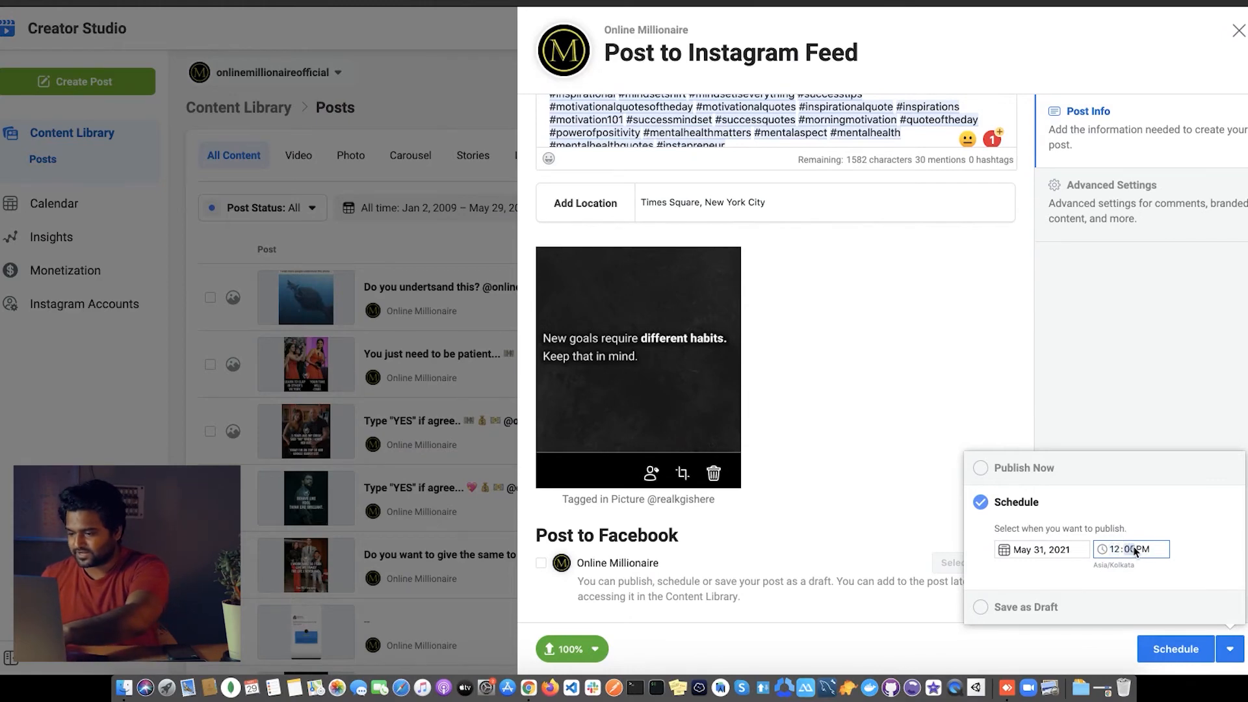
left_click(1197, 517)
left_click(1174, 649)
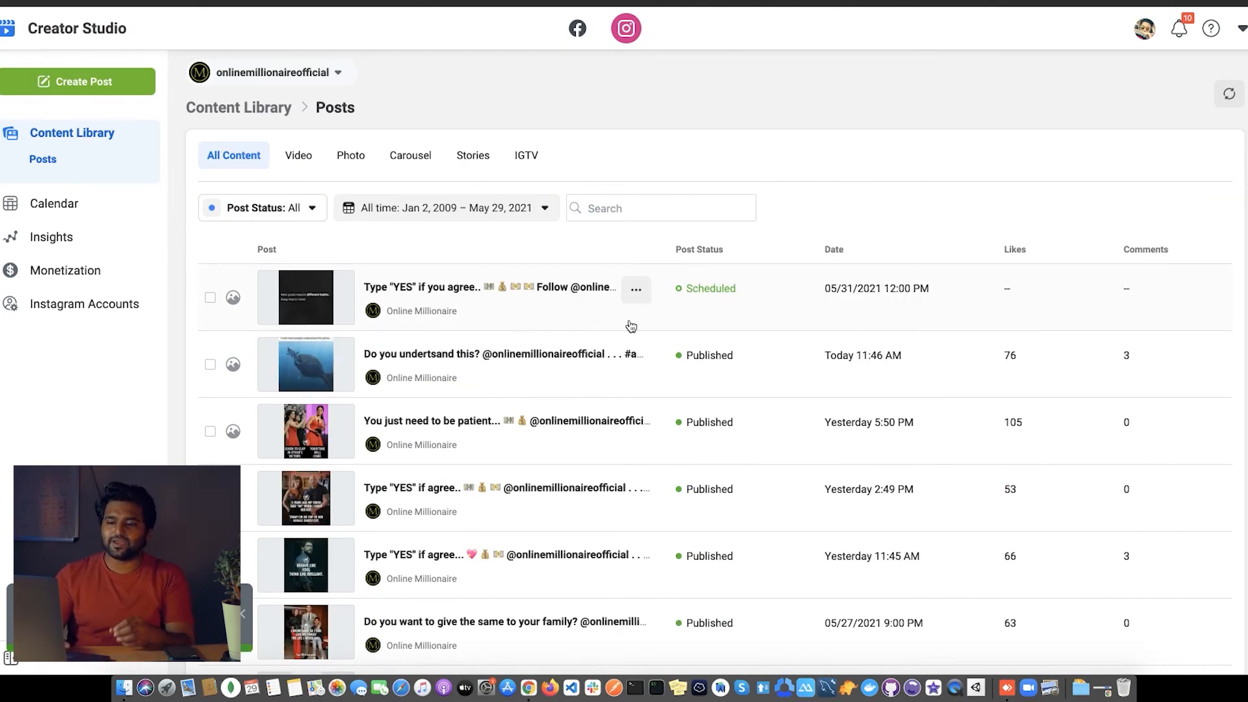
mouse_move(849, 295)
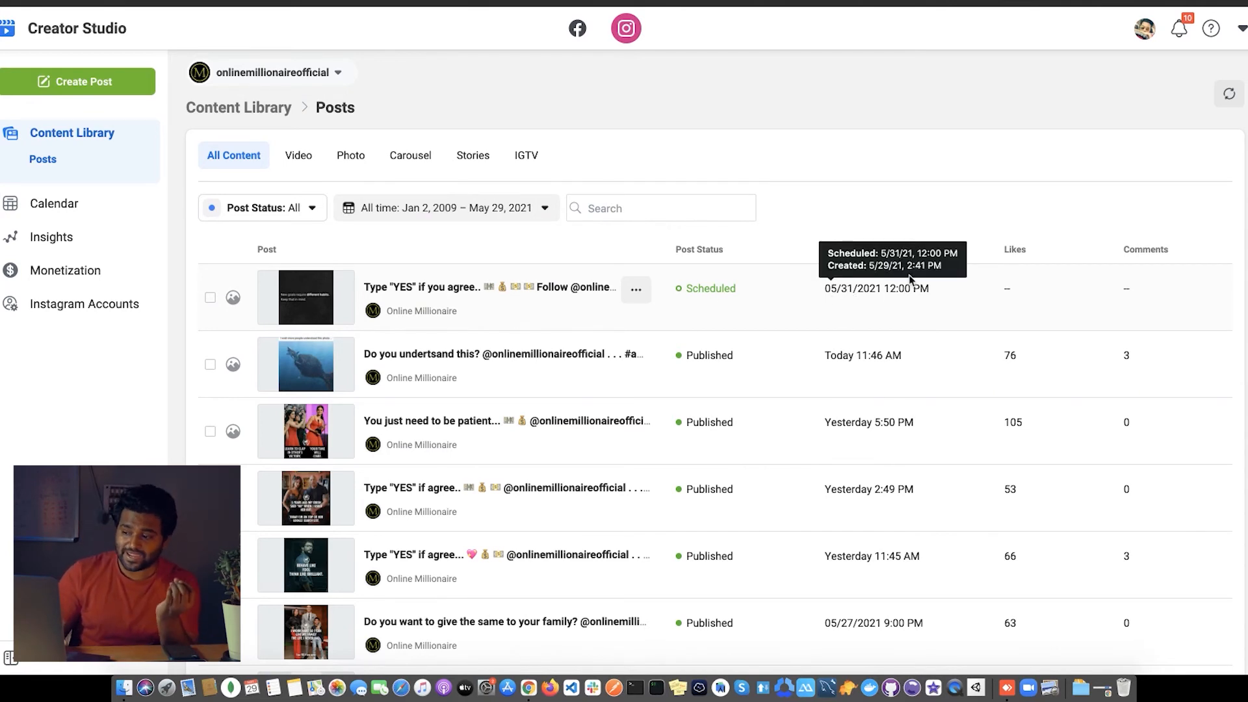